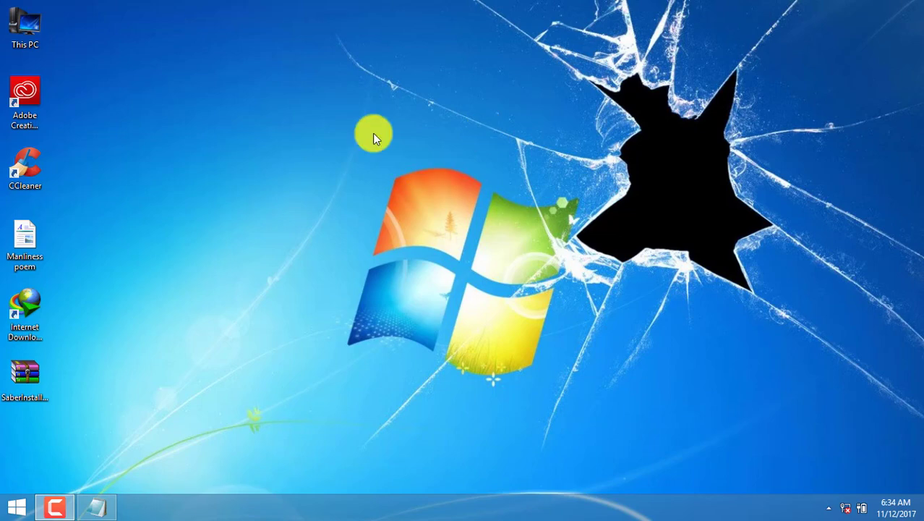
# - Refresh the desktop twice and bring the Notepad tutorial notes to the front
pyautogui.rightClick(372, 133)
pyautogui.click(399, 207)
pyautogui.rightClick(399, 210)
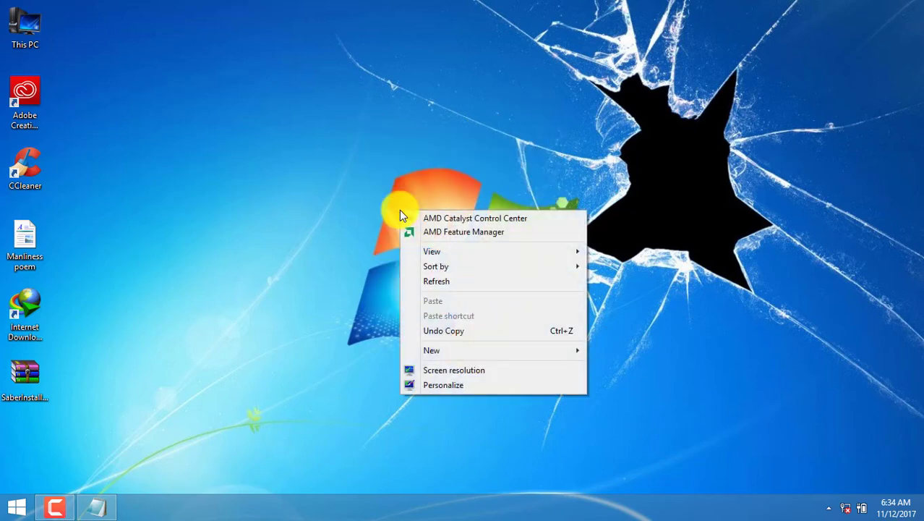
pyautogui.click(430, 280)
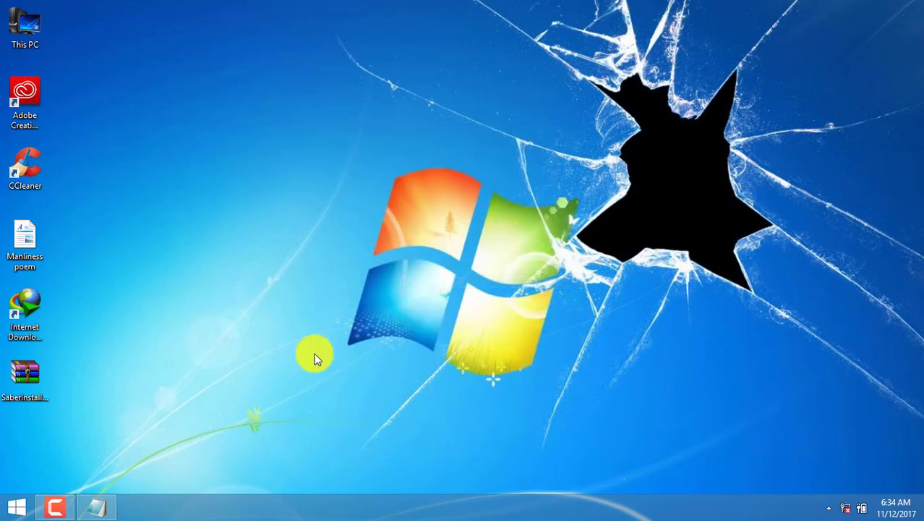
pyautogui.click(101, 509)
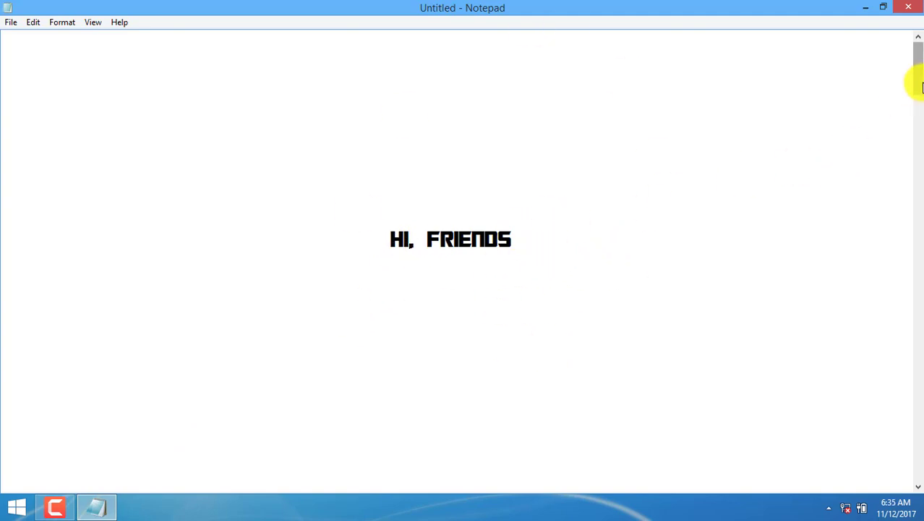
# - Scroll the notes, highlighting the Saber install title and the videocopilot website address
pyautogui.moveTo(919, 78); pyautogui.dragTo(918, 141)
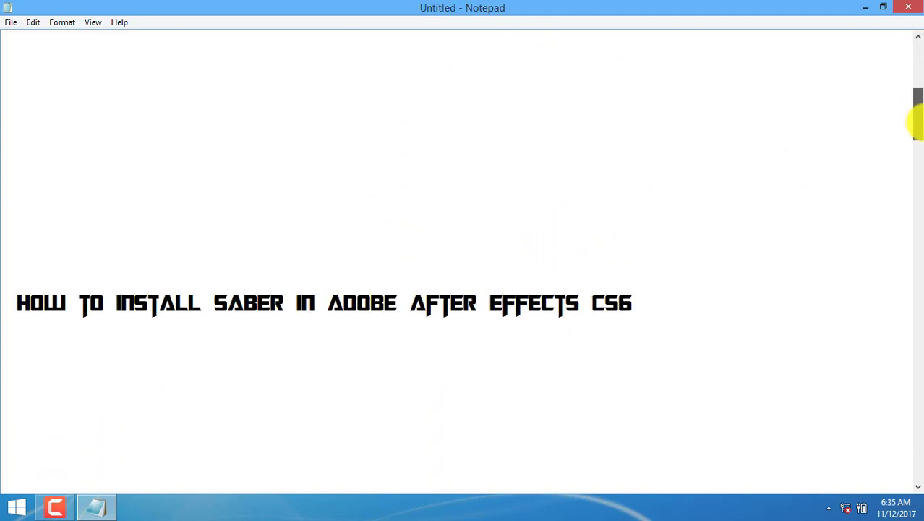
pyautogui.moveTo(919, 141); pyautogui.dragTo(917, 133)
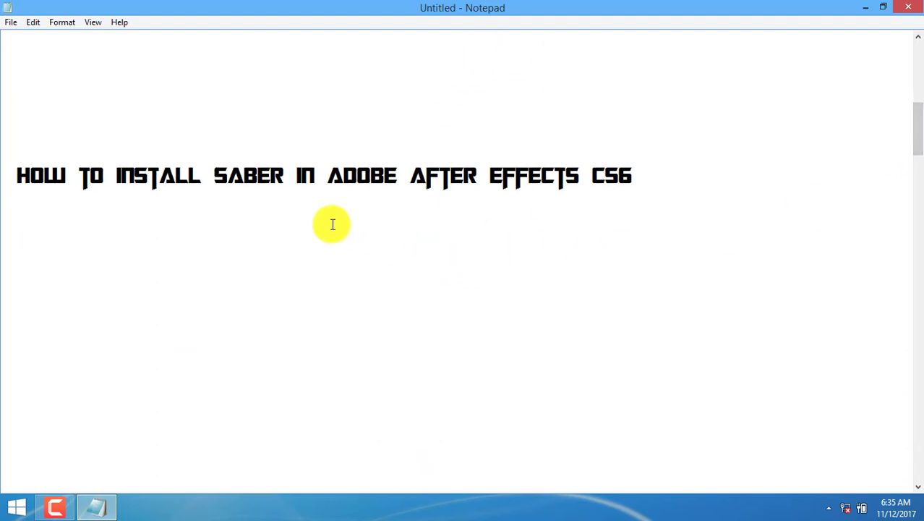
pyautogui.moveTo(12, 172); pyautogui.dragTo(646, 184)
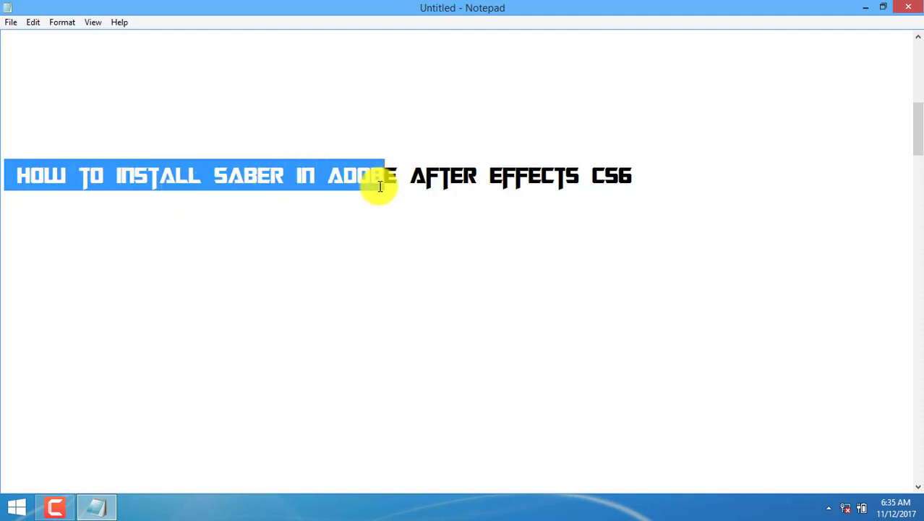
pyautogui.click(640, 185)
pyautogui.write('.')
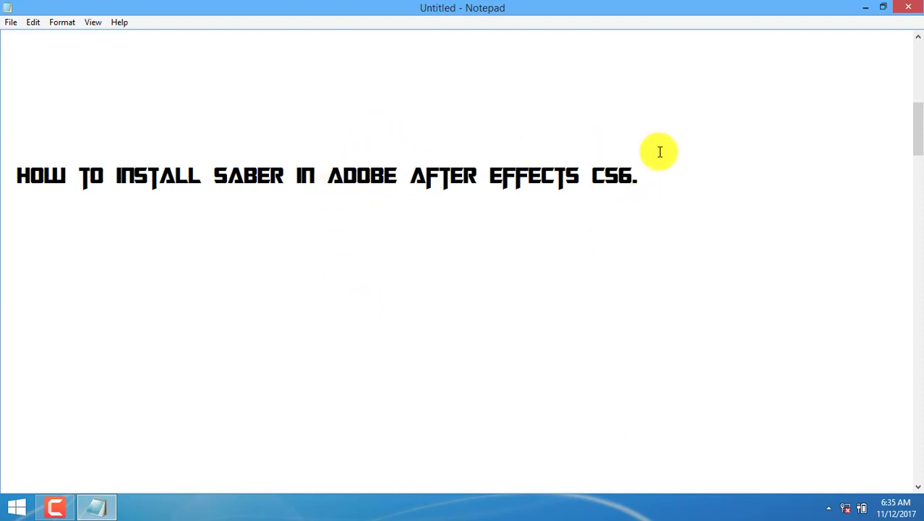
pyautogui.moveTo(918, 123); pyautogui.dragTo(918, 173)
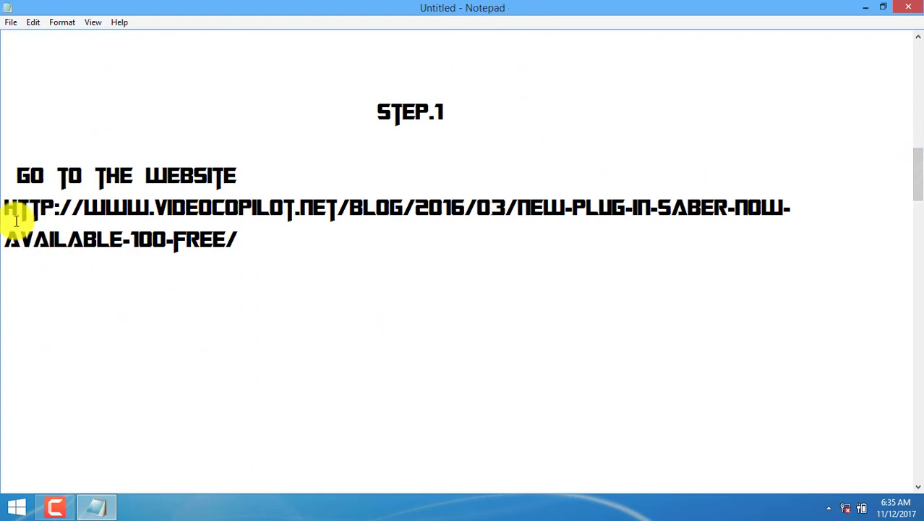
pyautogui.moveTo(5, 209); pyautogui.dragTo(247, 245)
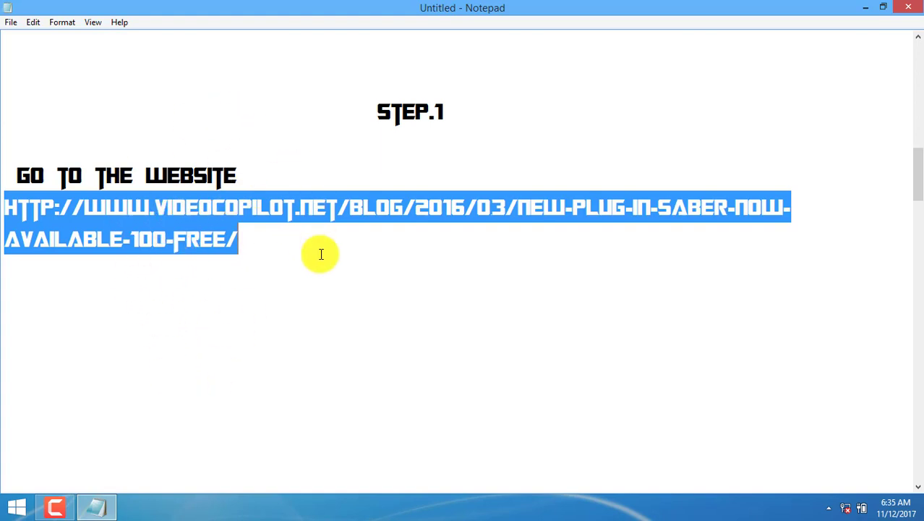
pyautogui.click(264, 277)
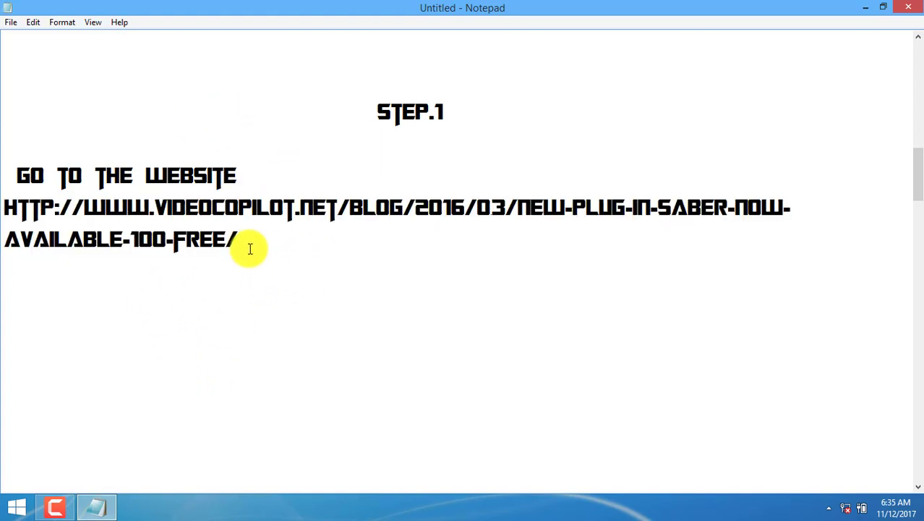
pyautogui.click(246, 246)
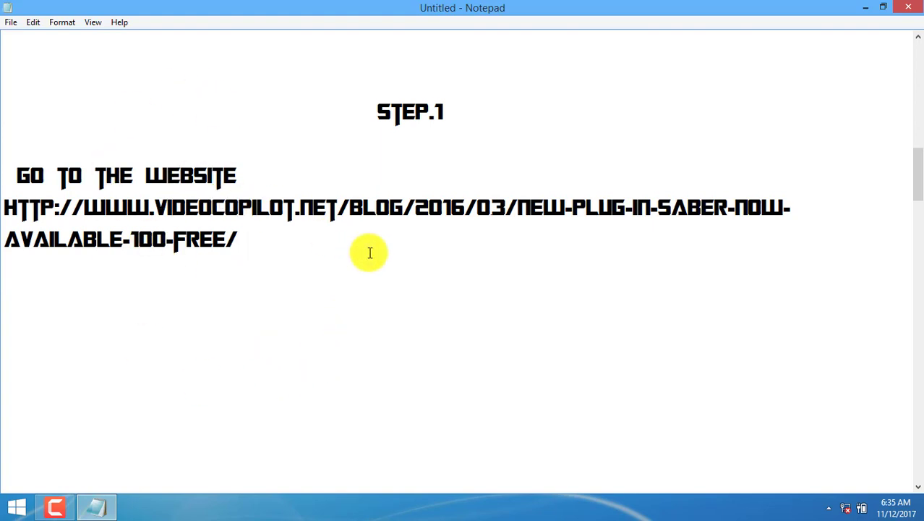
# - Highlight the 'Saber is free' and 'FIRST DOWNLOAD' lines, then minimize Notepad
pyautogui.moveTo(917, 180); pyautogui.dragTo(919, 233)
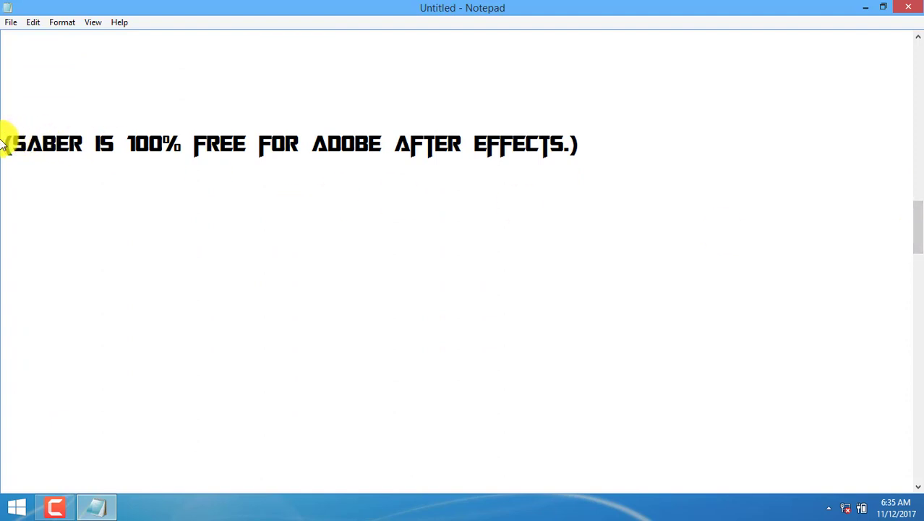
pyautogui.moveTo(5, 143); pyautogui.dragTo(620, 173)
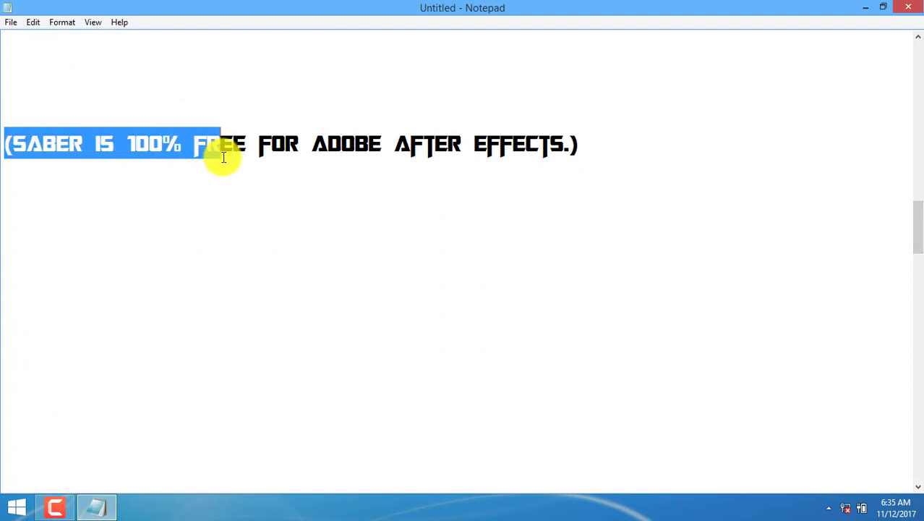
pyautogui.click(621, 172)
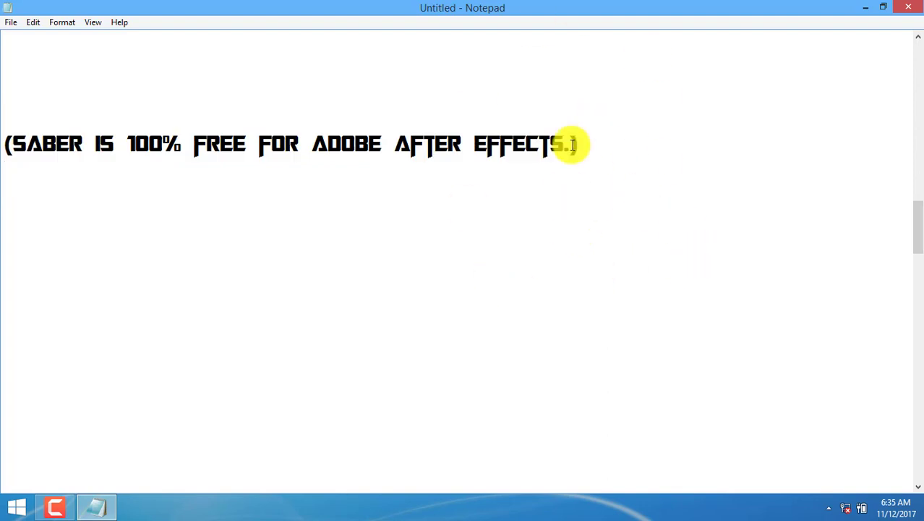
pyautogui.click(568, 142)
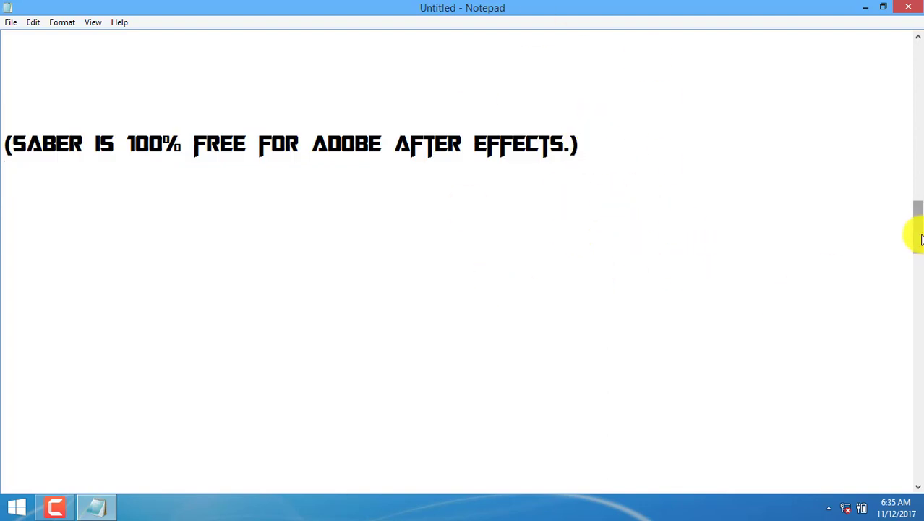
pyautogui.moveTo(919, 238); pyautogui.dragTo(919, 282)
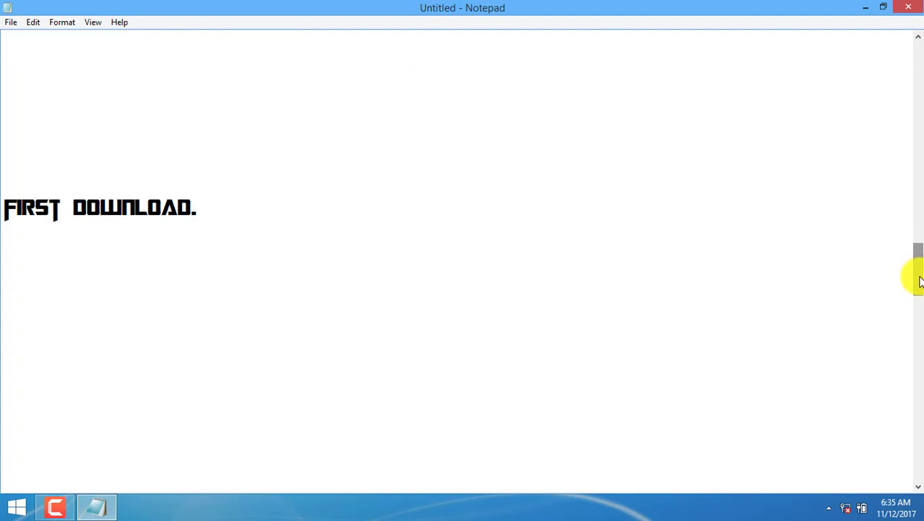
pyautogui.moveTo(4, 209); pyautogui.dragTo(213, 246)
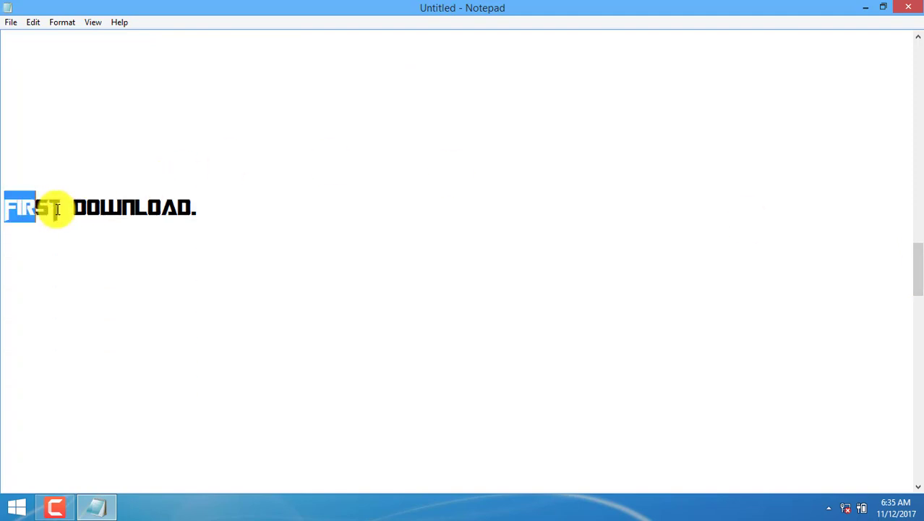
pyautogui.click(212, 245)
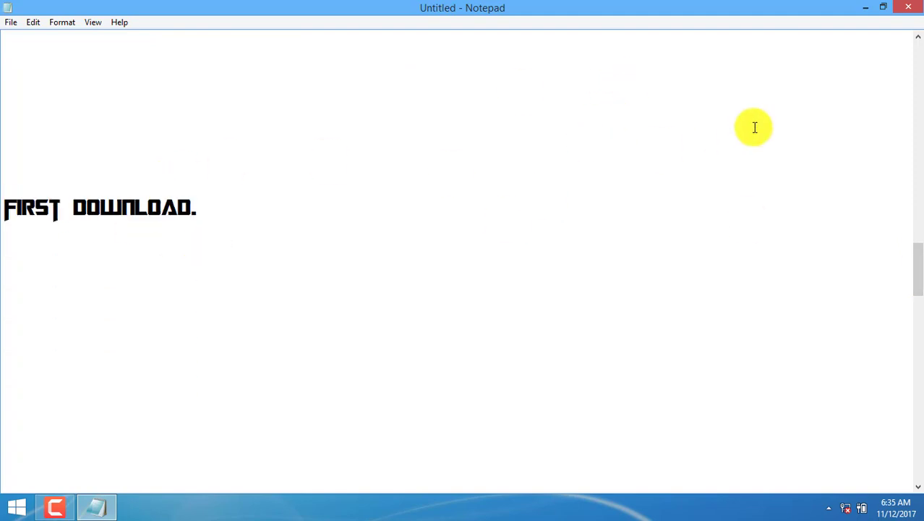
pyautogui.click(866, 7)
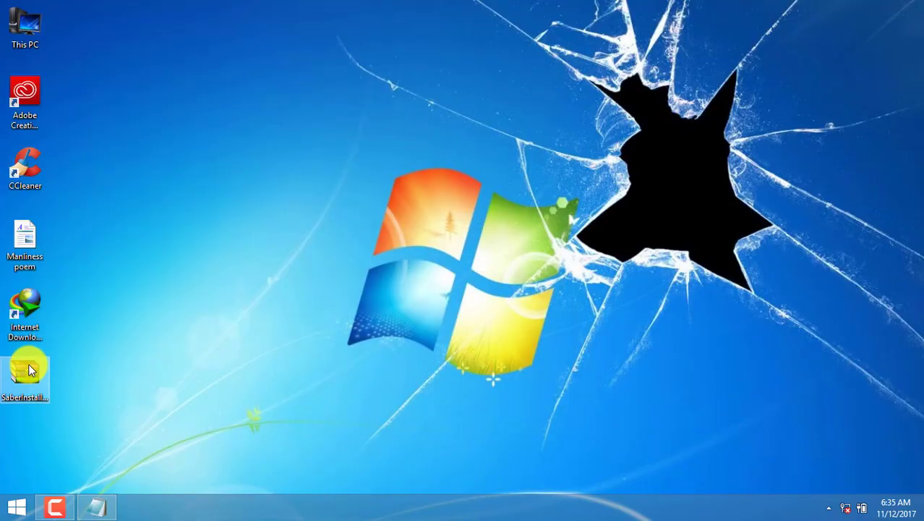
# - Move the SaberInstaller archive beside the top-left desktop icons and refresh the desktop
pyautogui.moveTo(29, 371); pyautogui.dragTo(235, 165)
pyautogui.rightClick(329, 210)
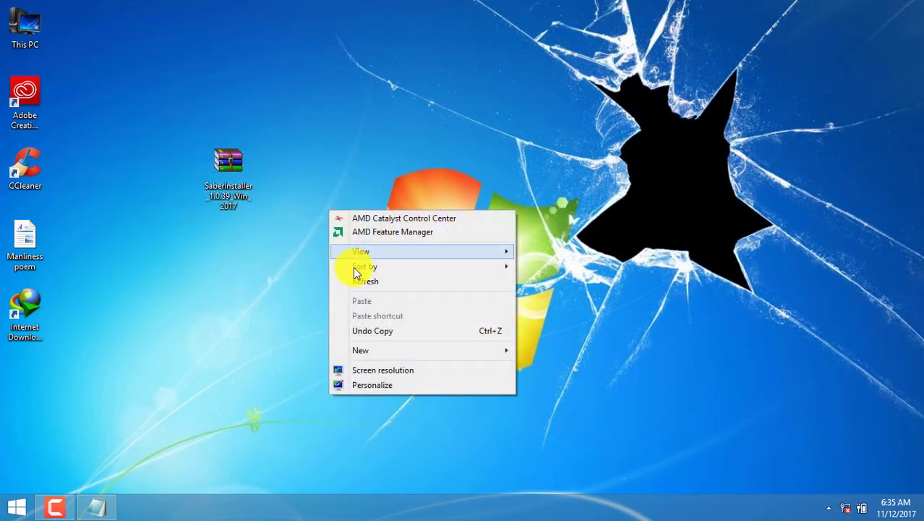
pyautogui.click(361, 281)
pyautogui.rightClick(324, 177)
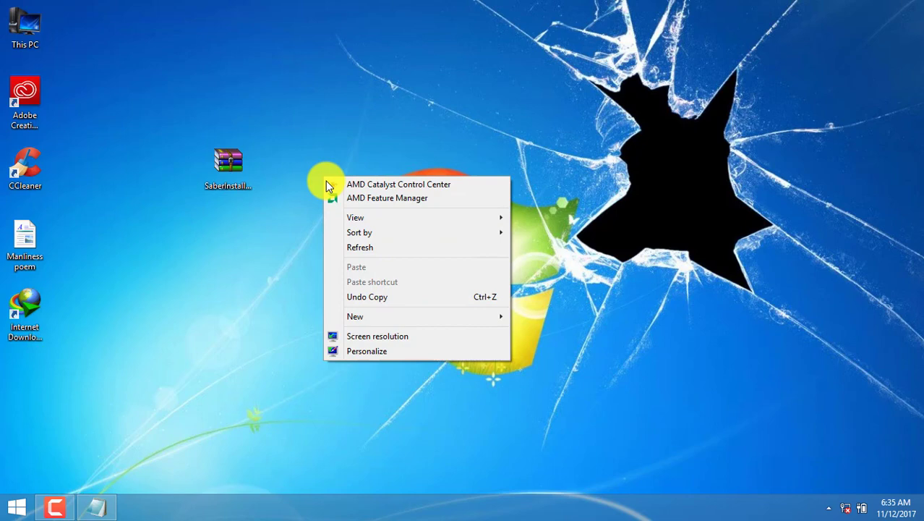
pyautogui.click(359, 250)
pyautogui.moveTo(159, 165); pyautogui.dragTo(120, 125)
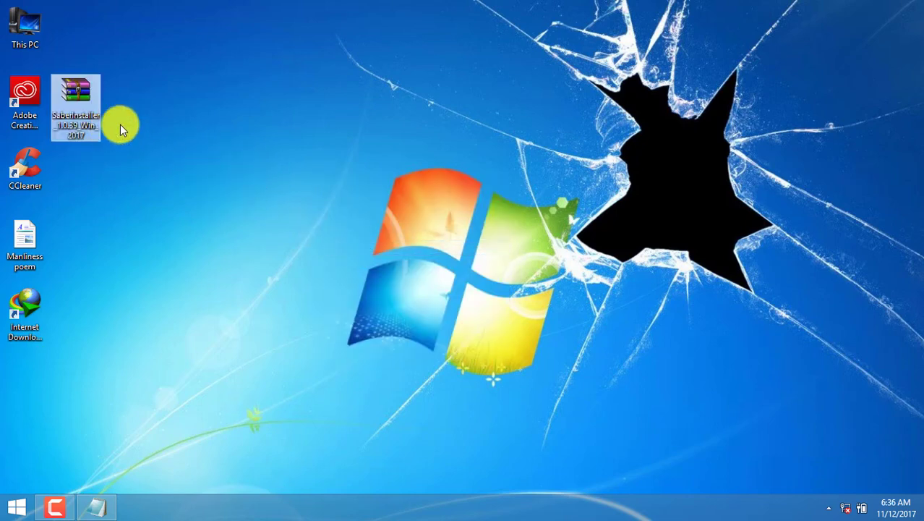
pyautogui.rightClick(194, 144)
pyautogui.click(229, 215)
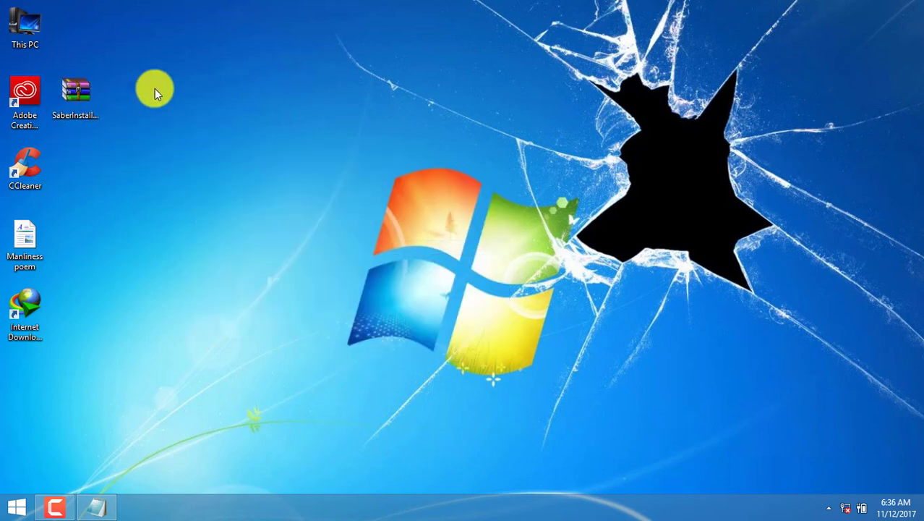
# - Unpack the SaberInstaller archive and place the Saber installer icon among the desktop icons
pyautogui.rightClick(66, 106)
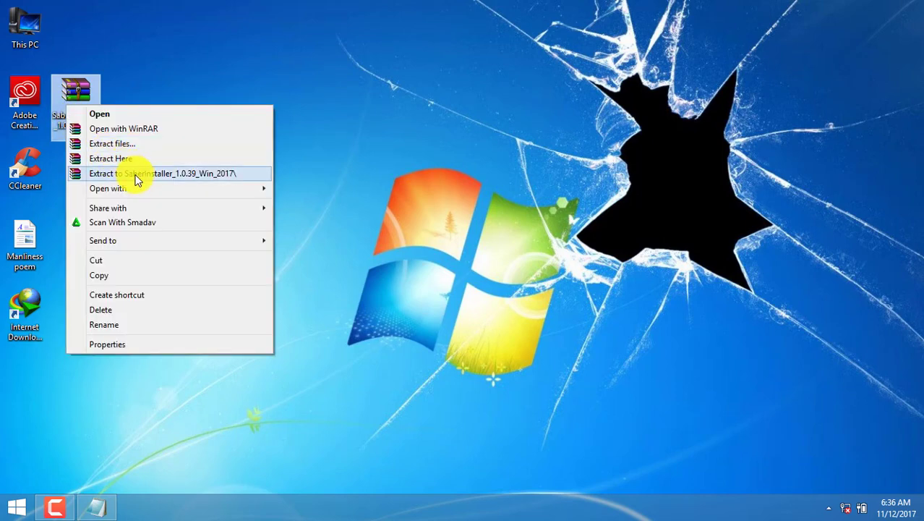
pyautogui.click(116, 161)
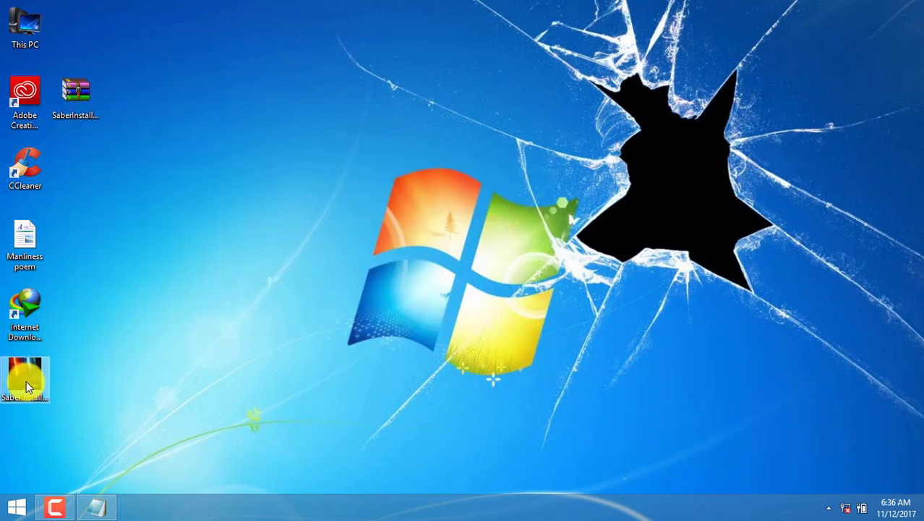
pyautogui.moveTo(26, 381); pyautogui.dragTo(216, 230)
pyautogui.moveTo(91, 179); pyautogui.dragTo(90, 174)
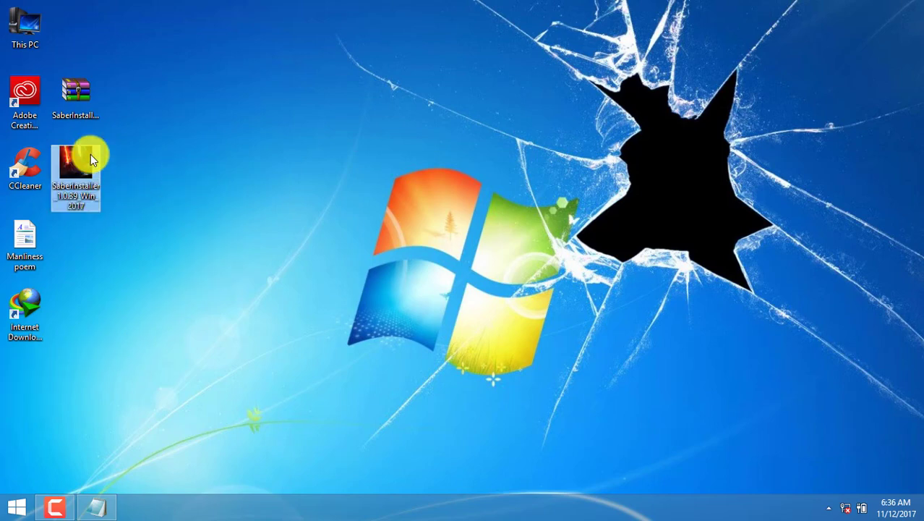
pyautogui.rightClick(244, 152)
pyautogui.click(281, 227)
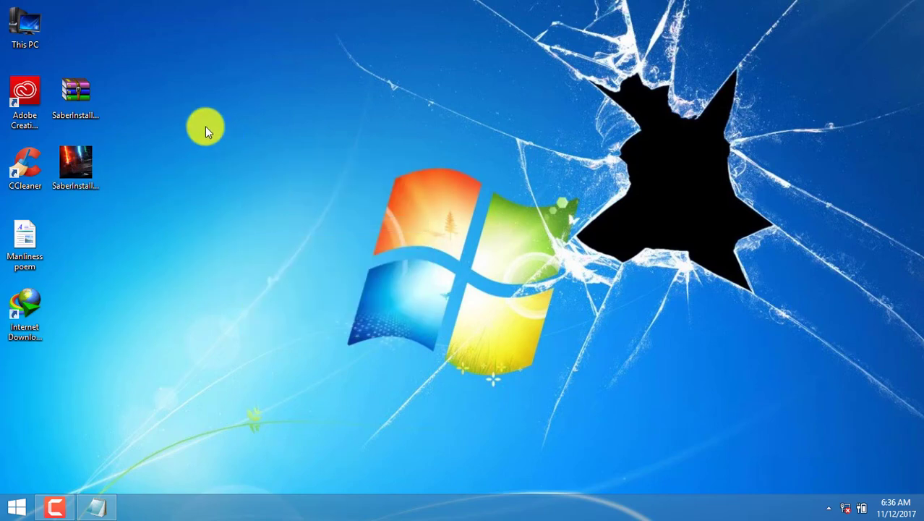
pyautogui.rightClick(206, 125)
pyautogui.click(232, 199)
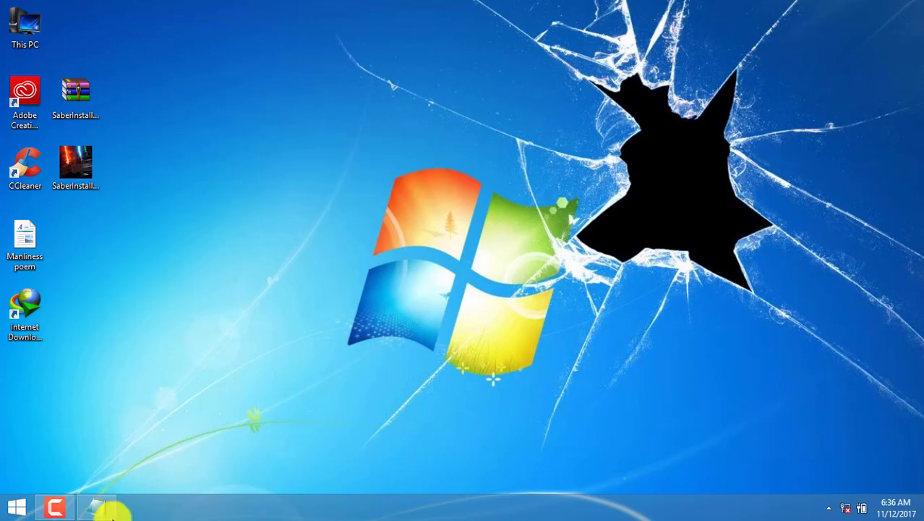
# - Check the next note, minimize Notepad, and run the Saber installer as administrator
pyautogui.click(101, 506)
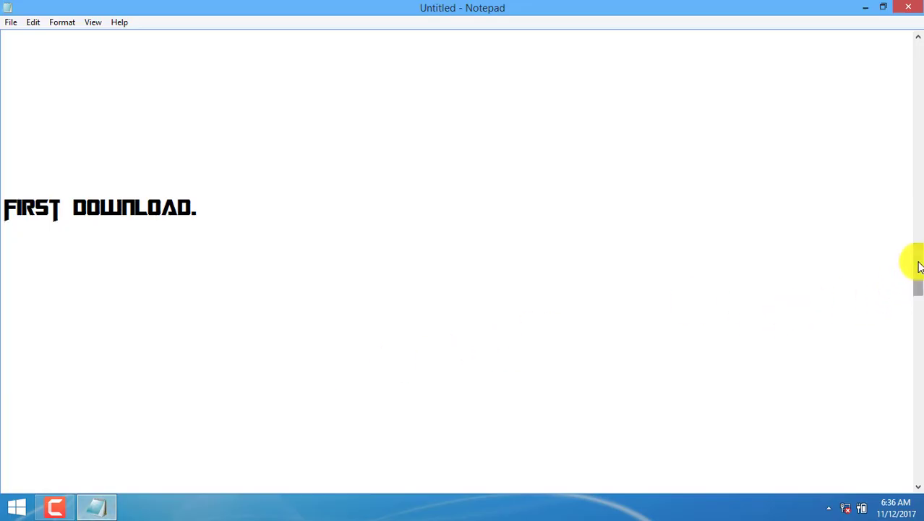
pyautogui.moveTo(918, 262); pyautogui.dragTo(920, 310)
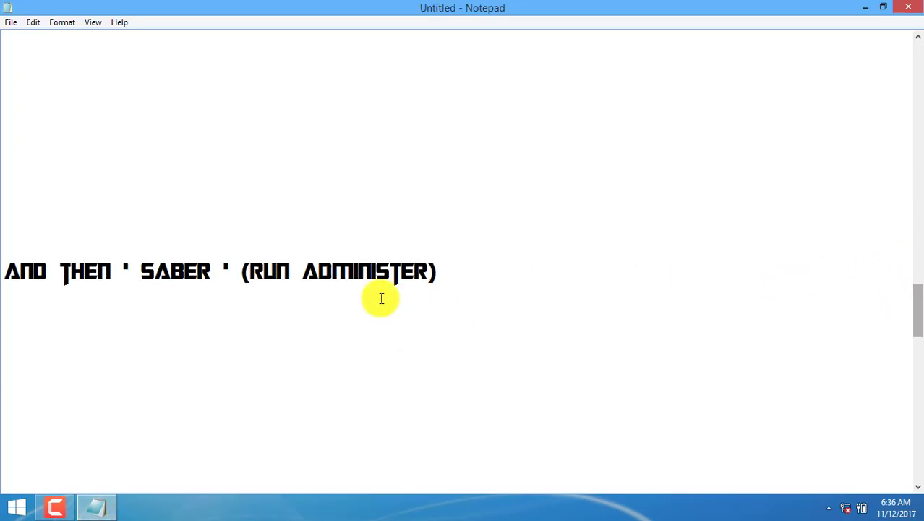
pyautogui.moveTo(249, 273); pyautogui.dragTo(428, 279)
pyautogui.click(863, 7)
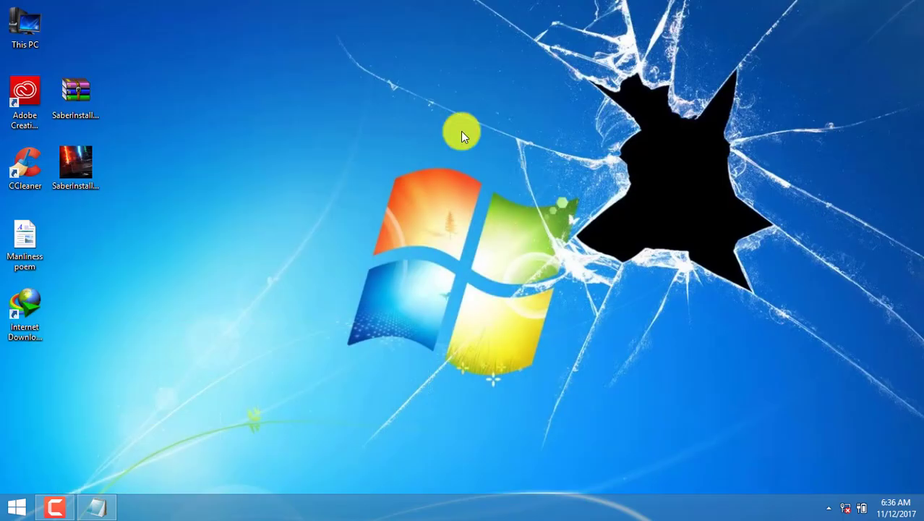
pyautogui.rightClick(67, 153)
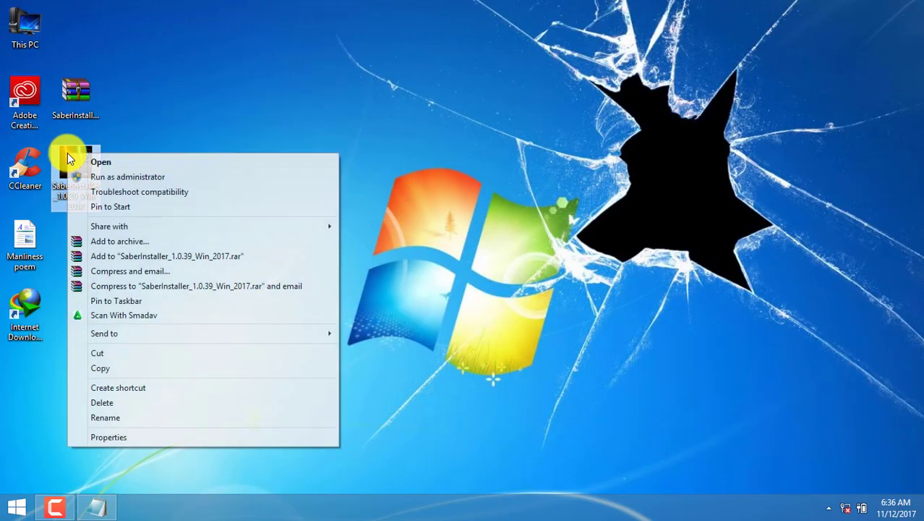
pyautogui.click(94, 178)
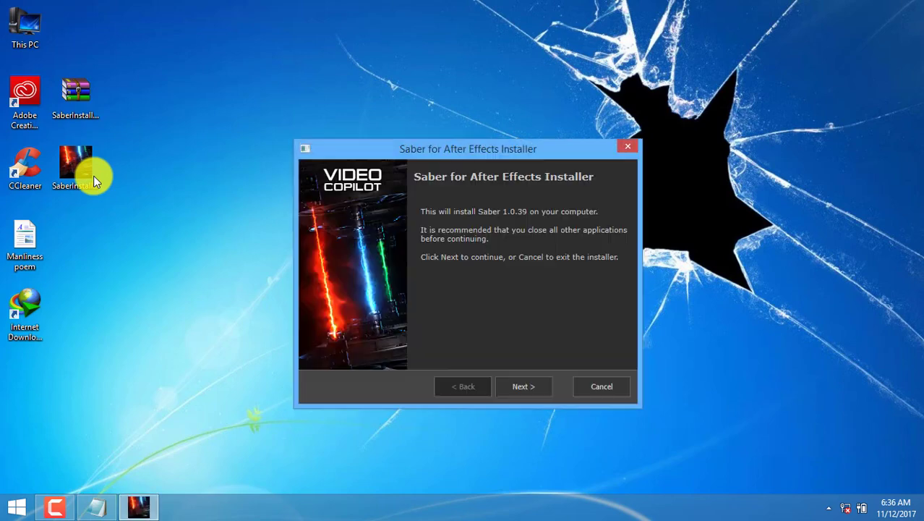
# - Move the installer window aside and review the NEXT and FINISH instructions in the notes
pyautogui.moveTo(476, 155); pyautogui.dragTo(458, 104)
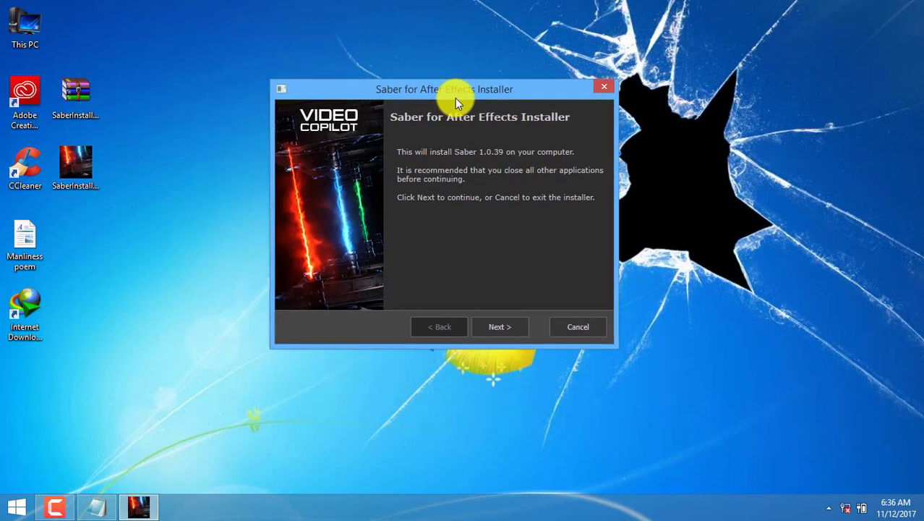
pyautogui.click(96, 506)
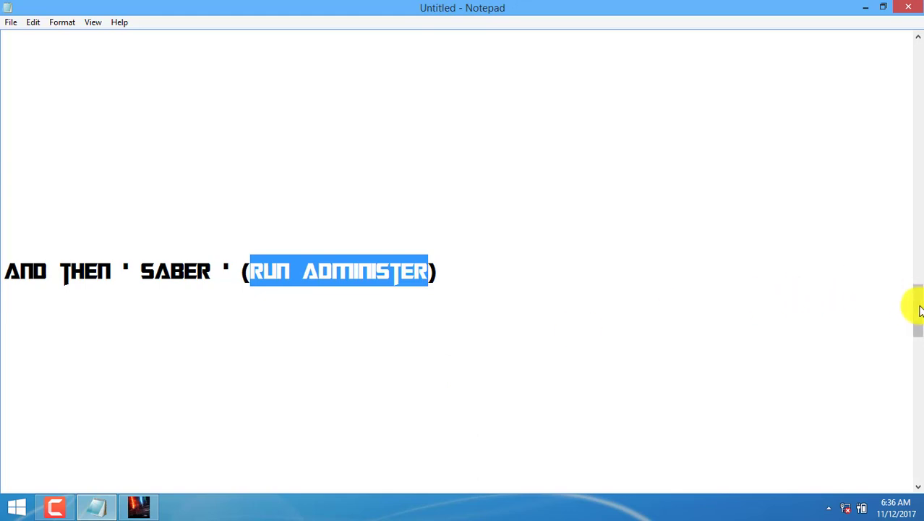
pyautogui.moveTo(919, 310); pyautogui.dragTo(919, 358)
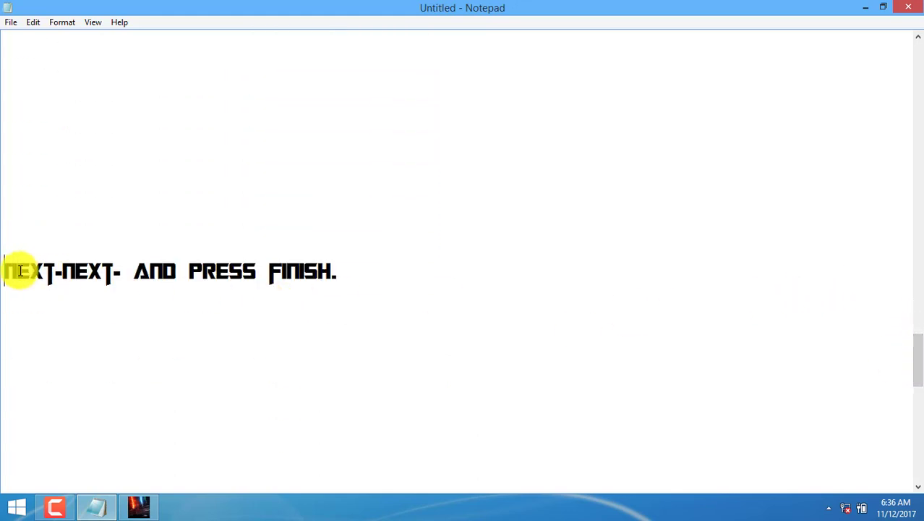
pyautogui.moveTo(19, 270); pyautogui.dragTo(108, 279)
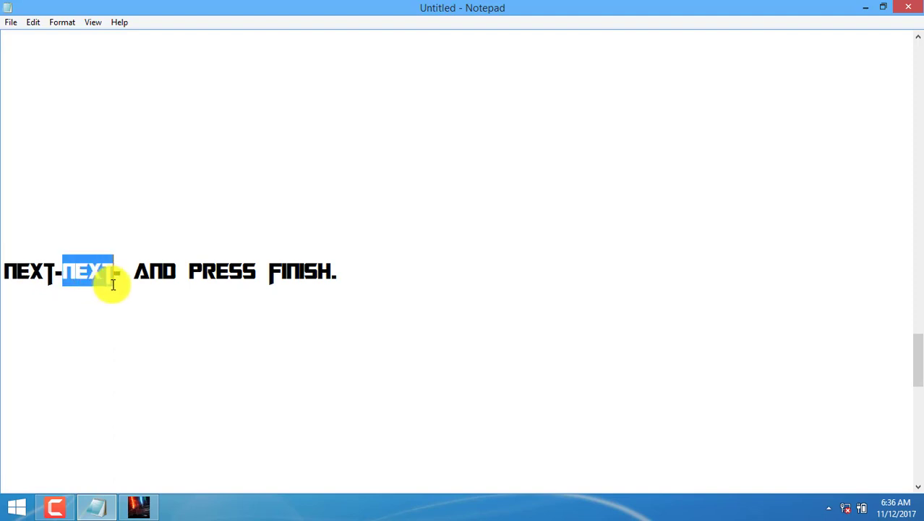
pyautogui.moveTo(271, 282); pyautogui.dragTo(330, 282)
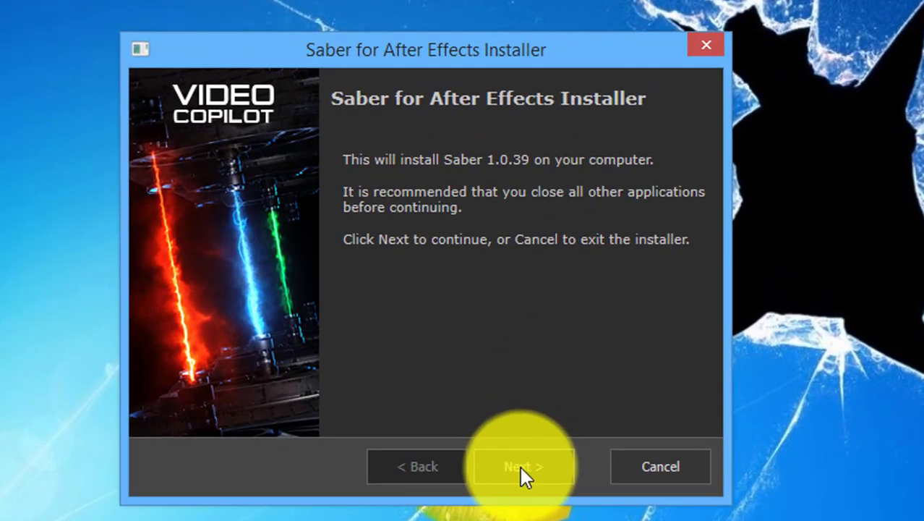
# - Step through the version and summary pages to install Saber 1.0.39, then finish
pyautogui.click(520, 466)
pyautogui.click(520, 466)
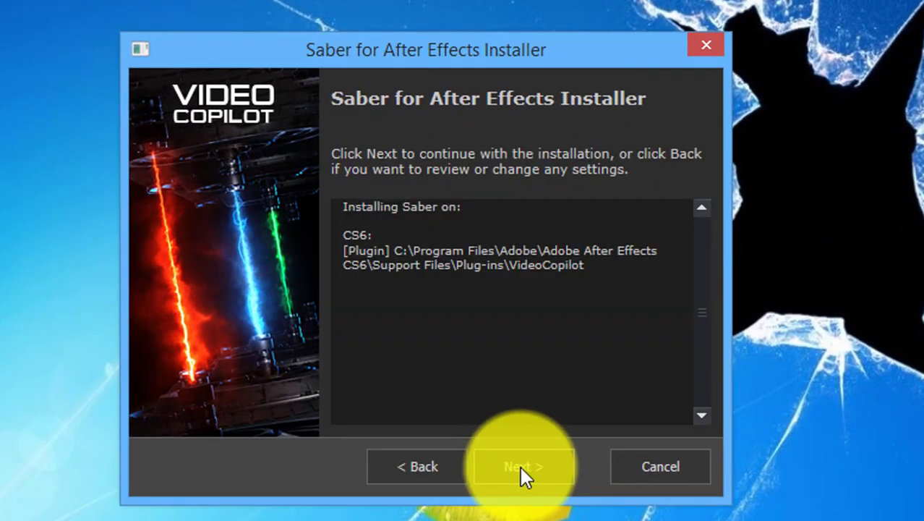
pyautogui.click(520, 466)
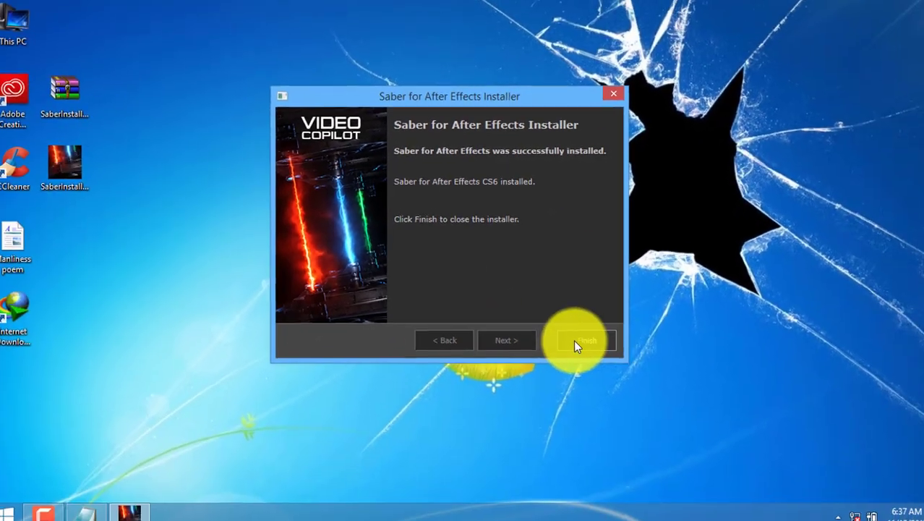
pyautogui.click(582, 337)
pyautogui.rightClick(497, 217)
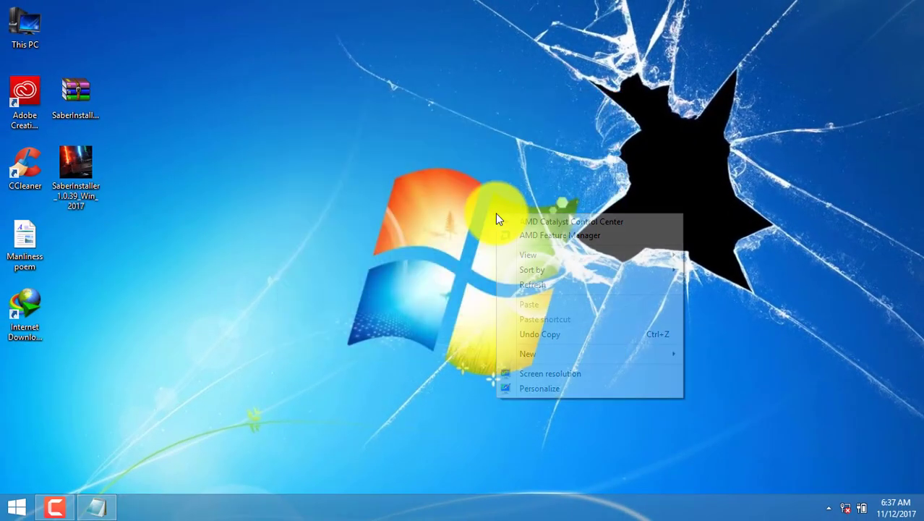
# - Refresh the desktop and check the 'OK.SABER INSTALL SUCCEES.' line in the notes
pyautogui.click(526, 280)
pyautogui.click(95, 507)
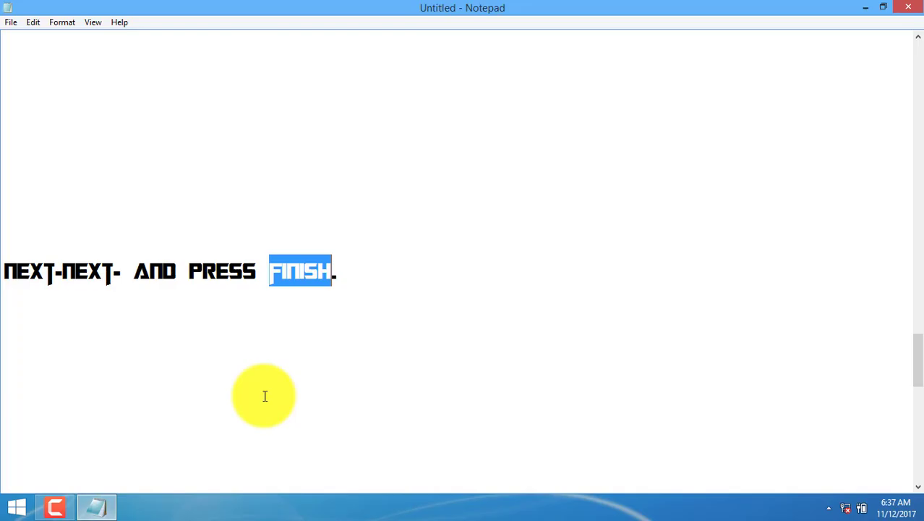
pyautogui.moveTo(918, 337); pyautogui.dragTo(917, 403)
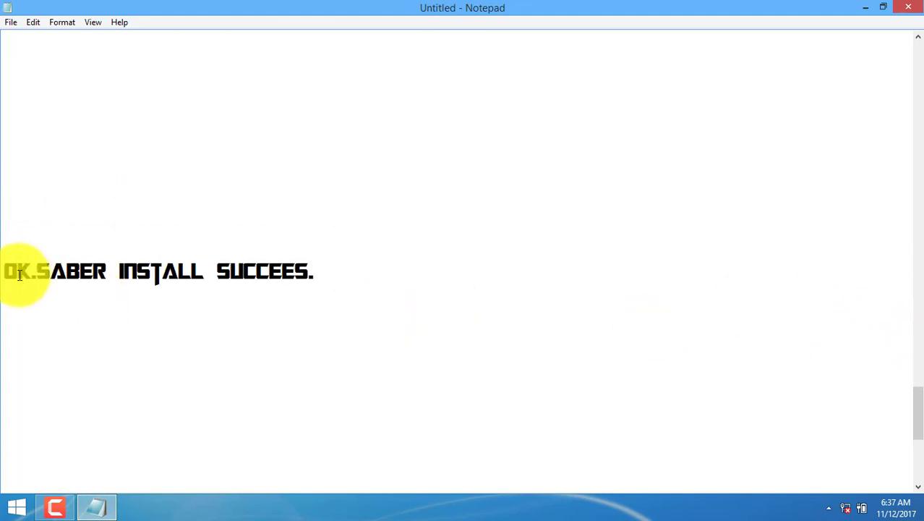
pyautogui.moveTo(6, 270); pyautogui.dragTo(337, 268)
pyautogui.click(337, 270)
pyautogui.write('OPEN TO AFTER EFFECTS')
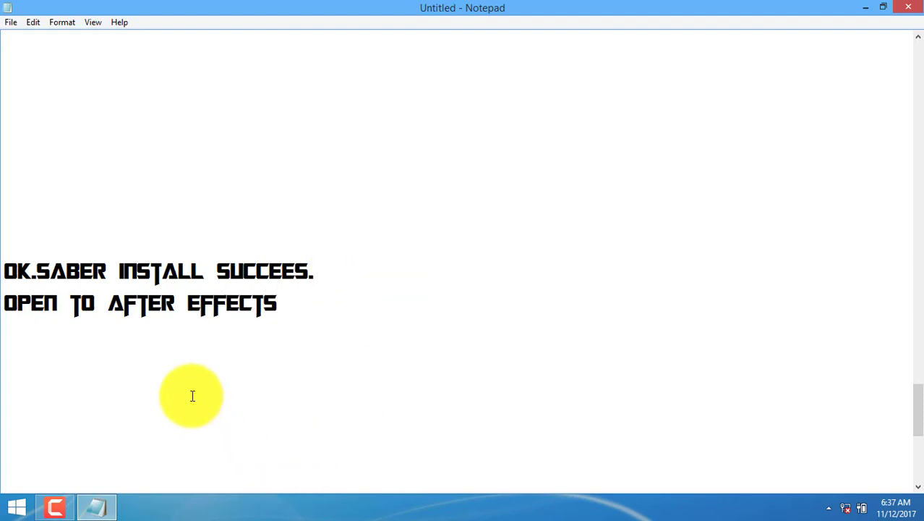
# - Launch Adobe After Effects CS6 from the Start screen, then minimize Notepad and refresh the desktop twice
pyautogui.click(16, 505)
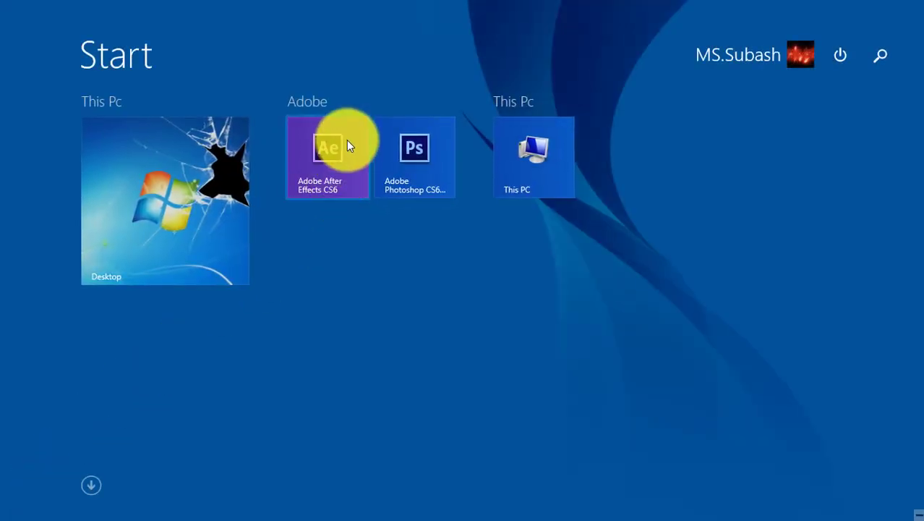
pyautogui.click(346, 140)
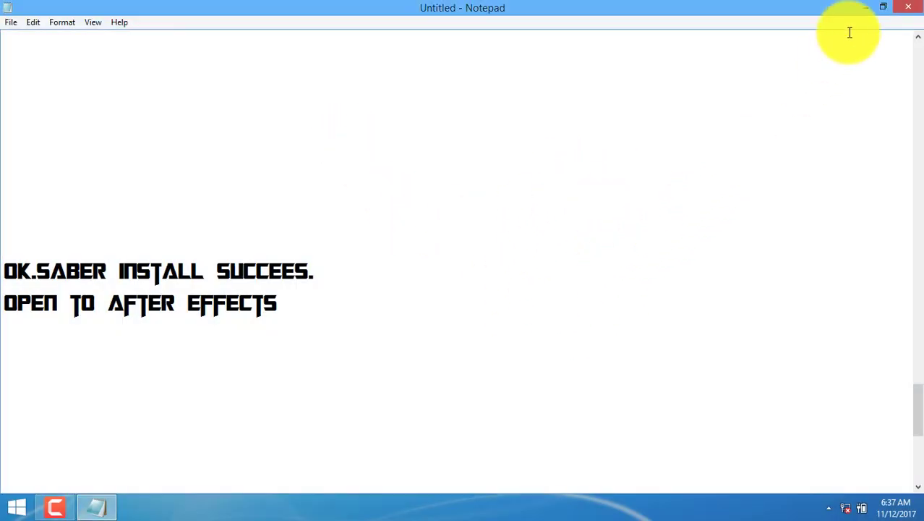
pyautogui.click(866, 7)
pyautogui.rightClick(707, 186)
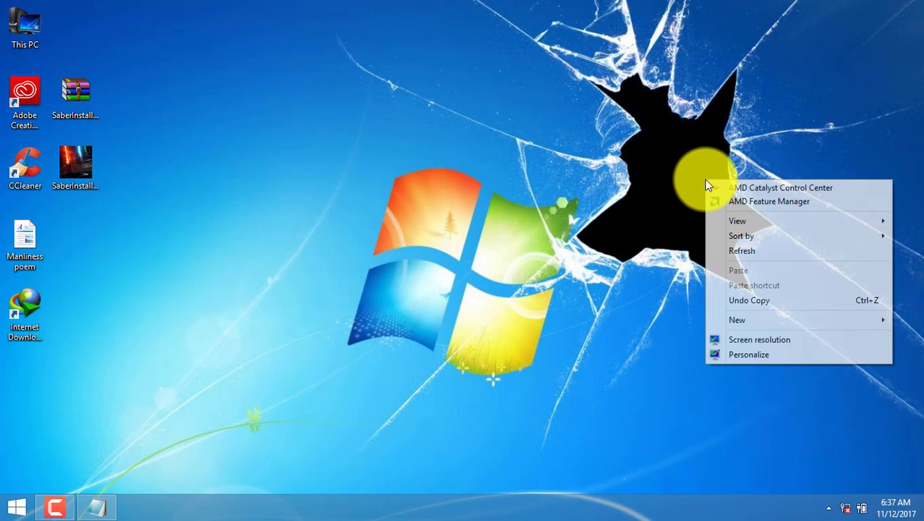
pyautogui.click(733, 253)
pyautogui.rightClick(748, 149)
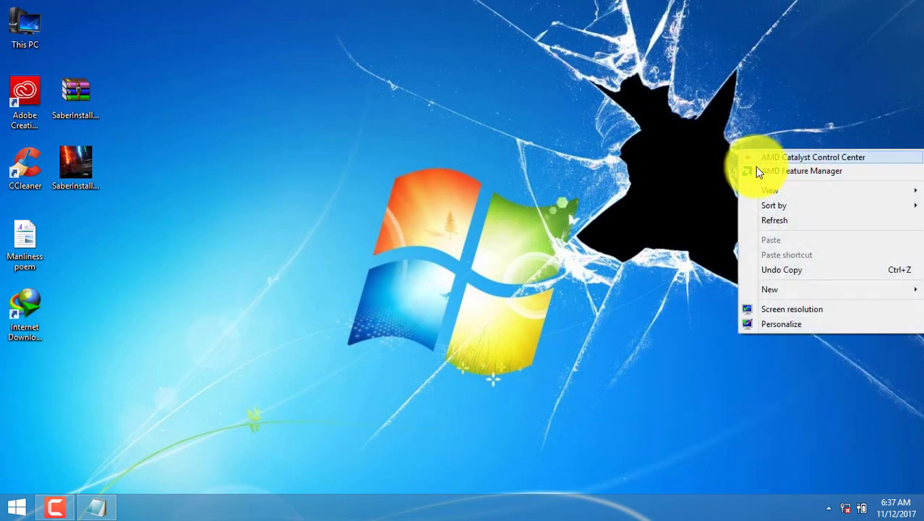
pyautogui.click(775, 221)
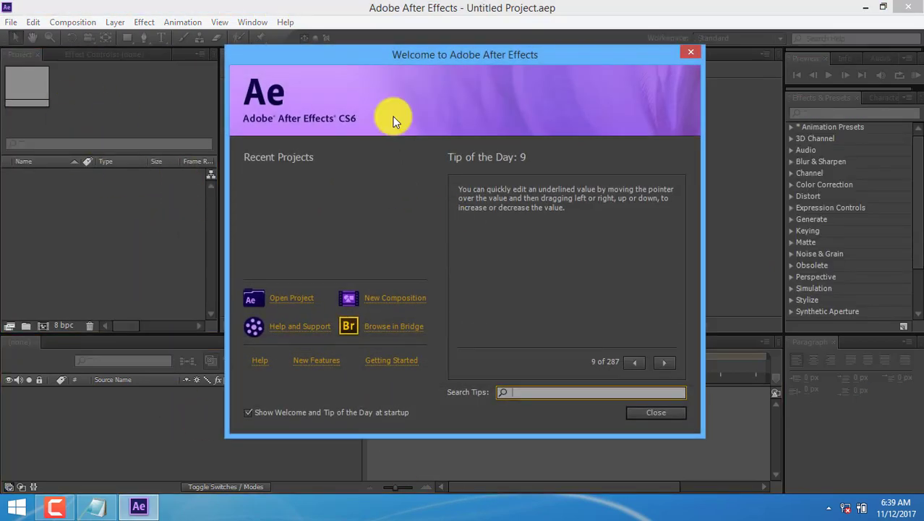
# - Create Comp 1 with the default 1280×720, 25 fps, 30-second settings
pyautogui.moveTo(450, 54); pyautogui.dragTo(454, 49)
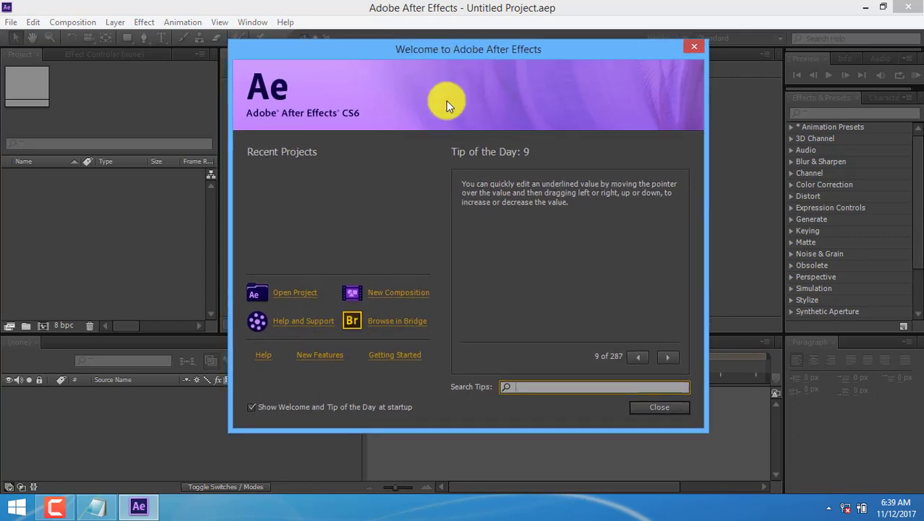
pyautogui.click(372, 297)
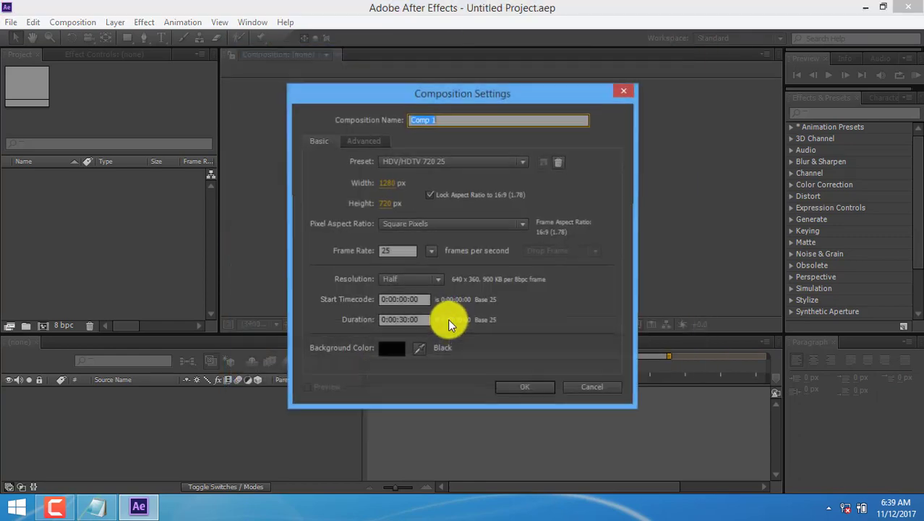
pyautogui.click(507, 393)
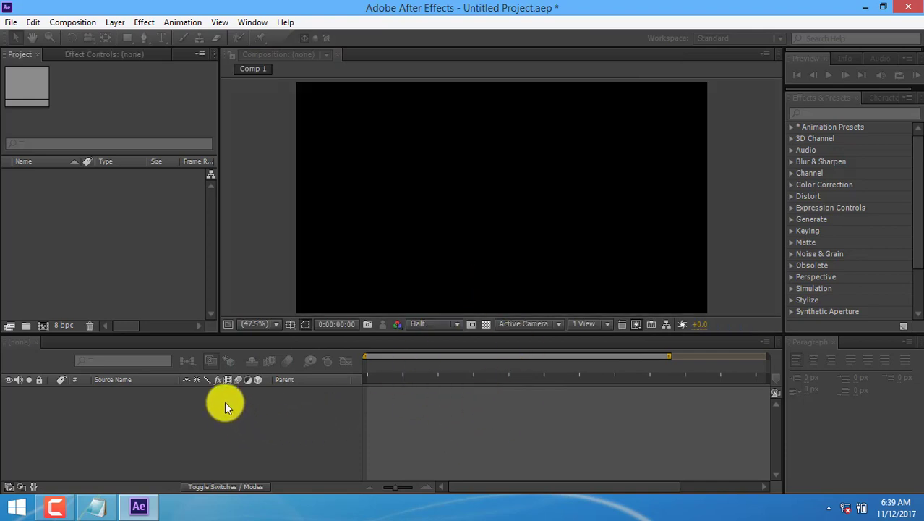
# - Add a full-frame solid layer named Saber to the composition
pyautogui.rightClick(246, 416)
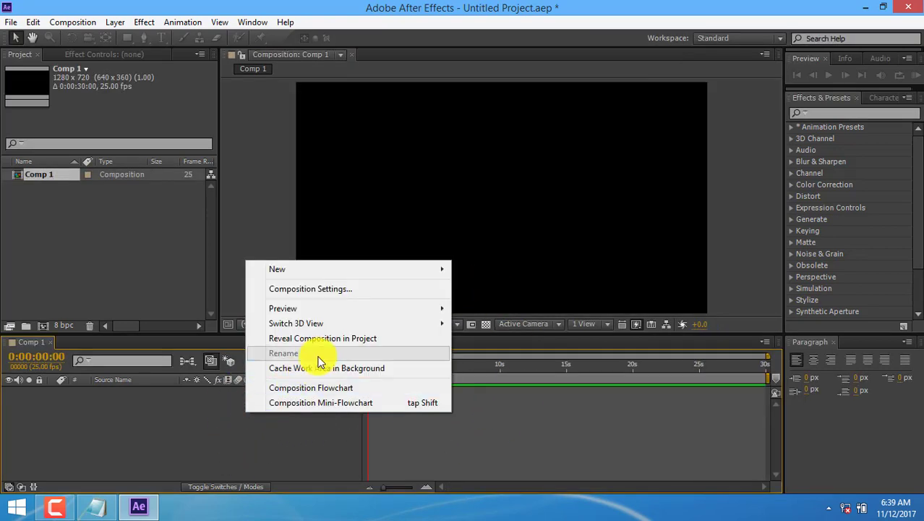
pyautogui.moveTo(433, 272)
pyautogui.click(467, 304)
pyautogui.write('Saber')
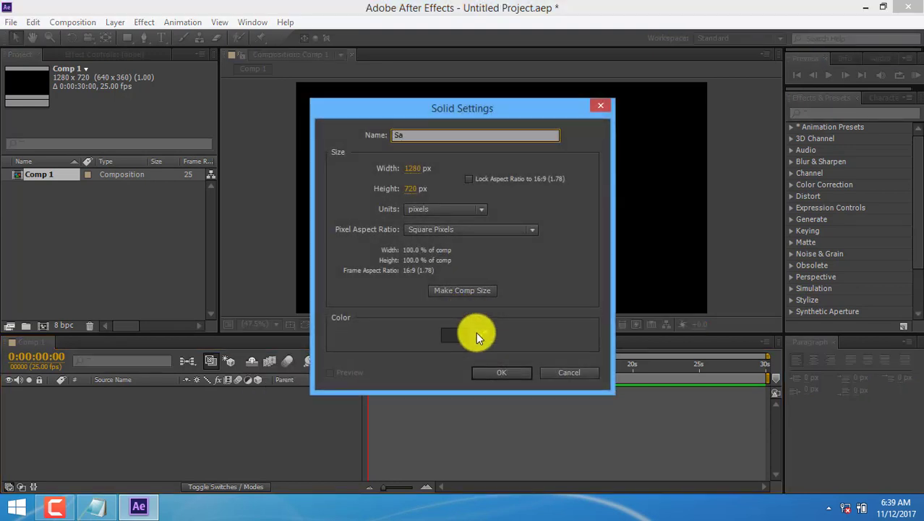
pyautogui.click(519, 371)
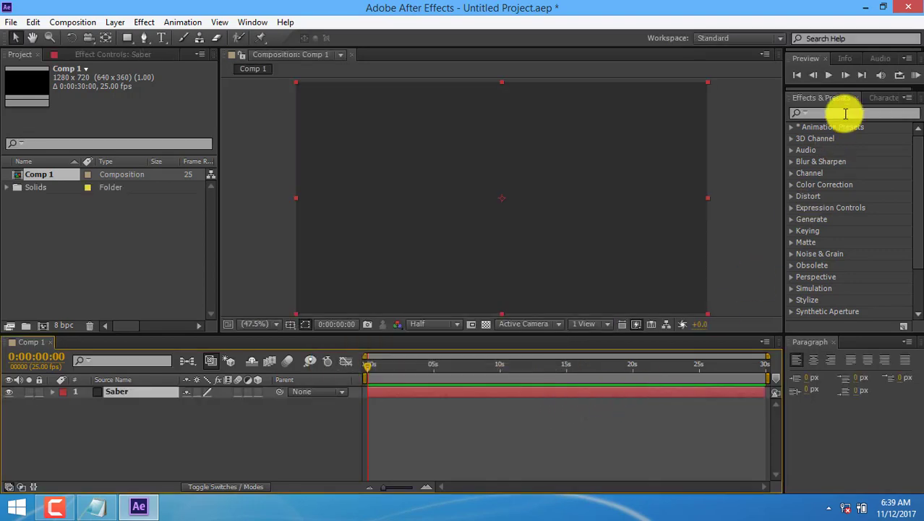
# - Search Effects & Presets for 'sab' and drag Video Copilot Saber onto the Saber solid
pyautogui.click(848, 113)
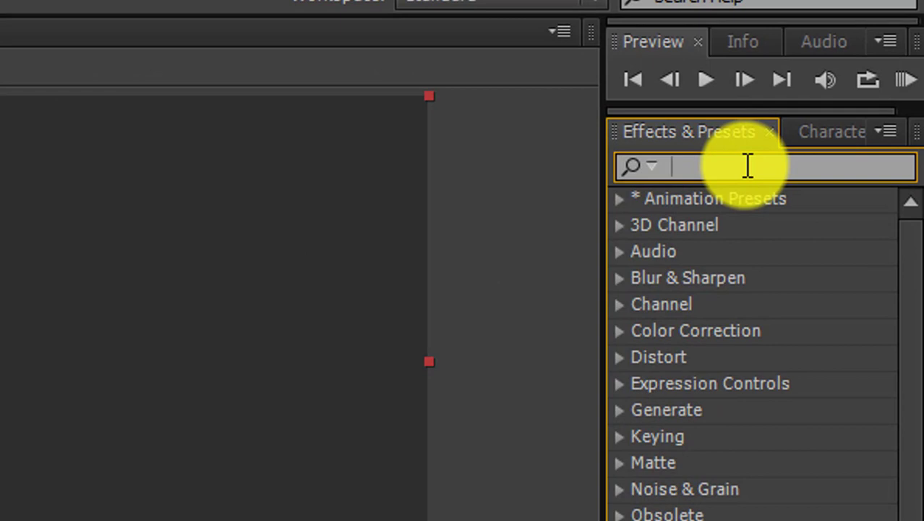
pyautogui.write('sa')
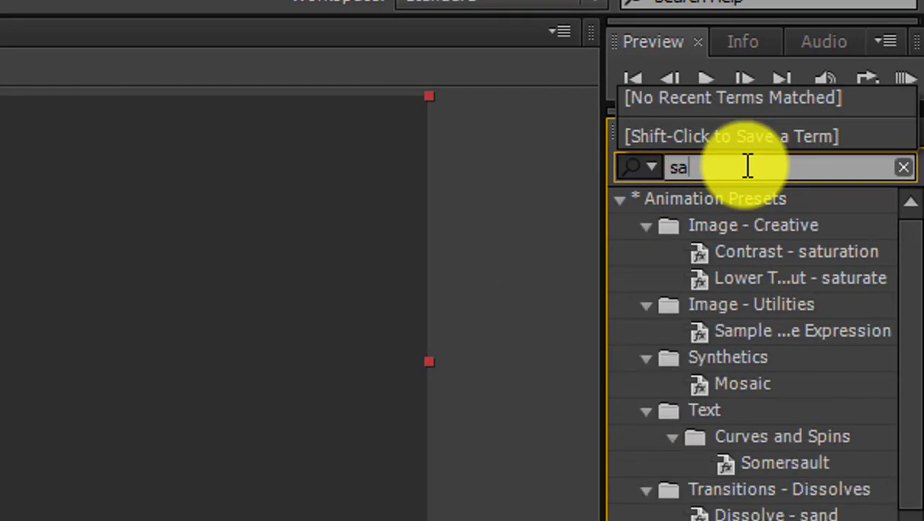
pyautogui.write('b')
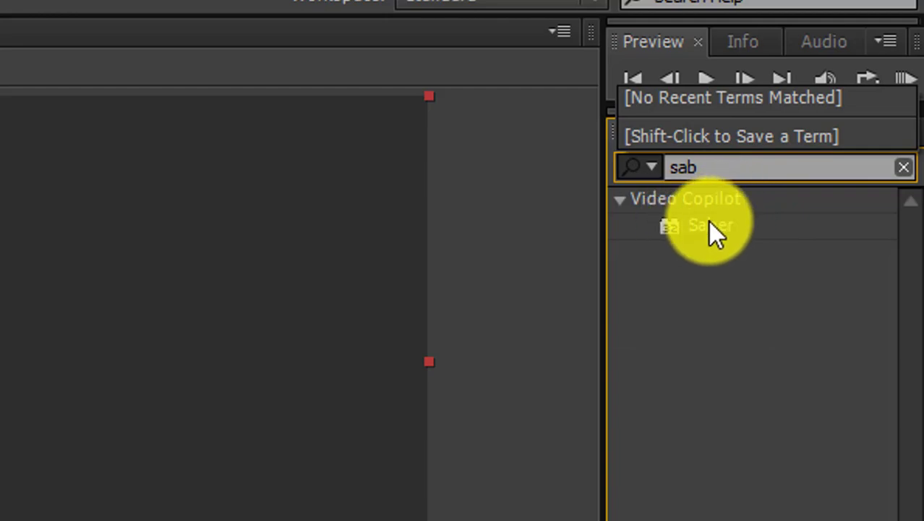
pyautogui.moveTo(708, 221)
pyautogui.mouseDown()
pyautogui.moveTo(626, 236)
pyautogui.moveTo(656, 170)
pyautogui.mouseUp()
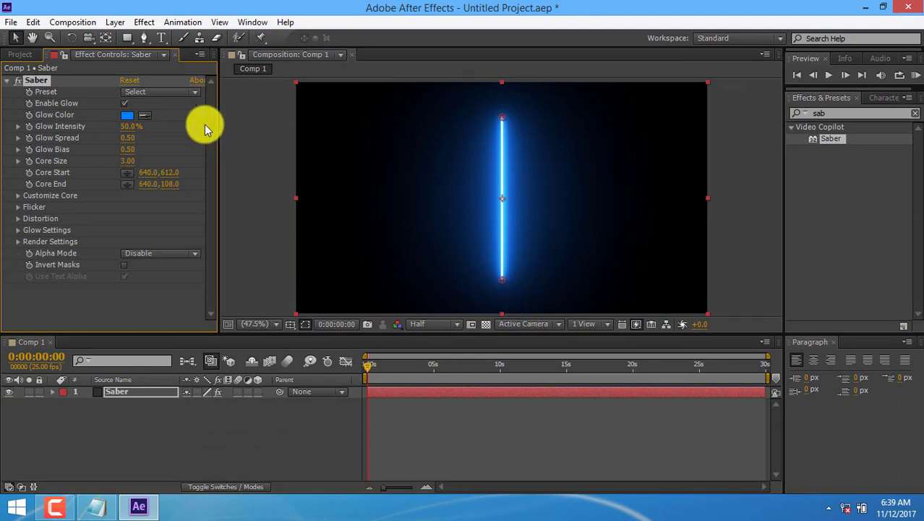
# - Switch the Saber Preset to Fire, Ghost, Arc Reactor, then Fractal
pyautogui.click(157, 94)
pyautogui.click(203, 153)
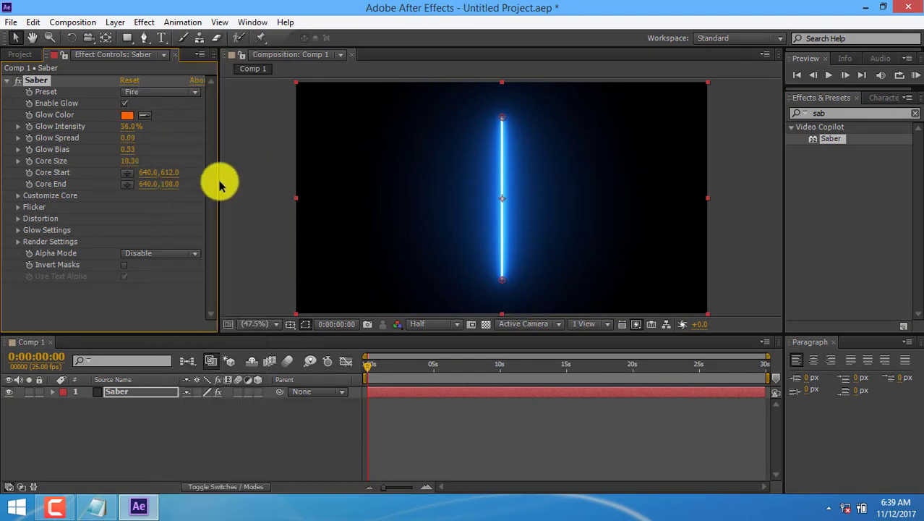
pyautogui.click(149, 89)
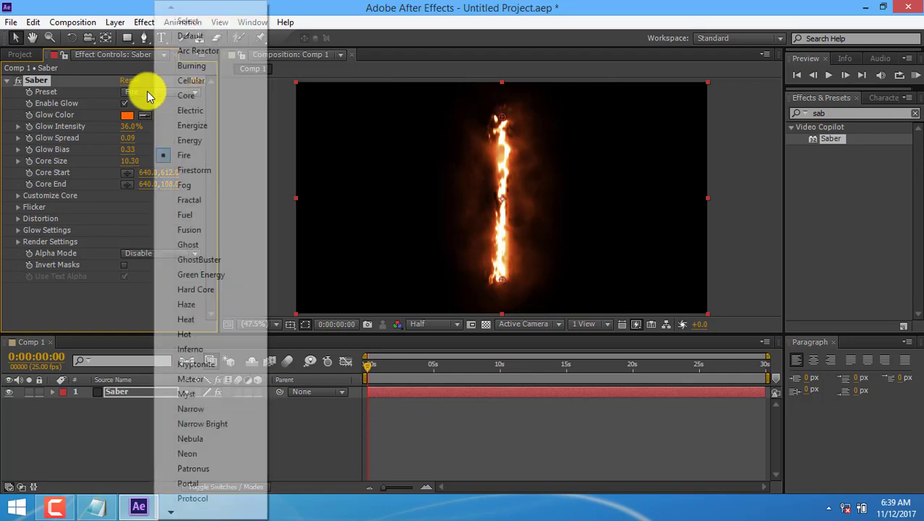
pyautogui.click(196, 246)
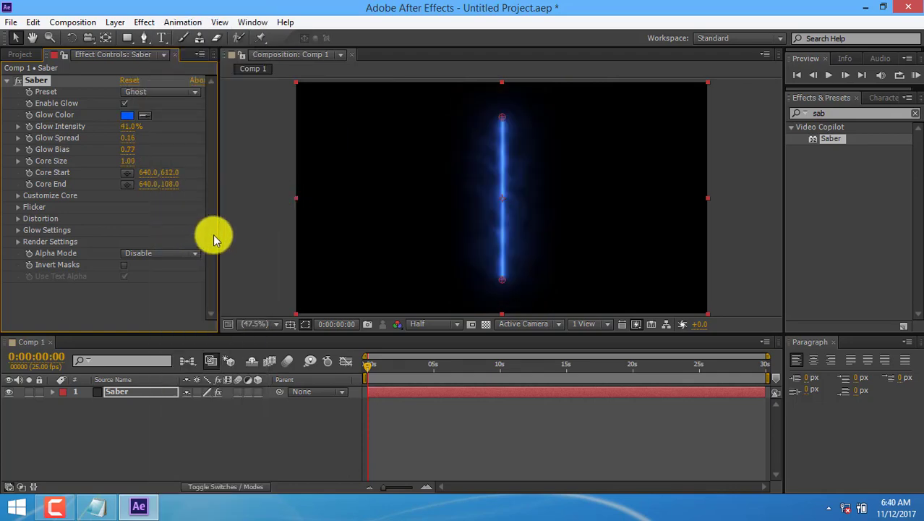
pyautogui.click(170, 92)
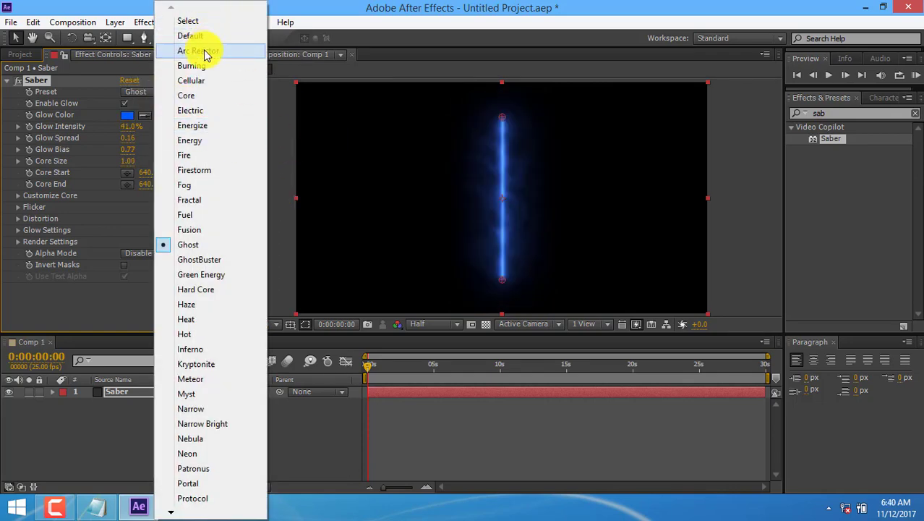
pyautogui.click(232, 52)
pyautogui.click(191, 94)
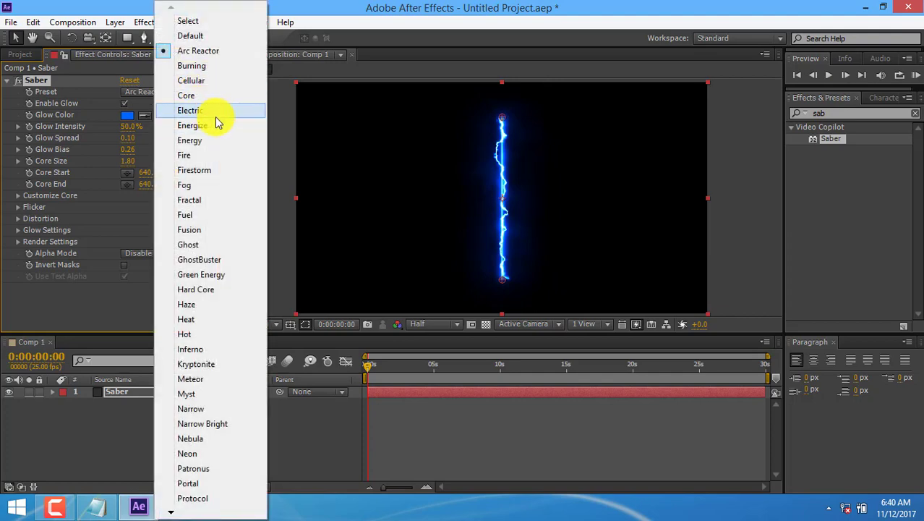
pyautogui.click(217, 114)
# - Delete the Saber layer and close After Effects without saving
pyautogui.click(866, 7)
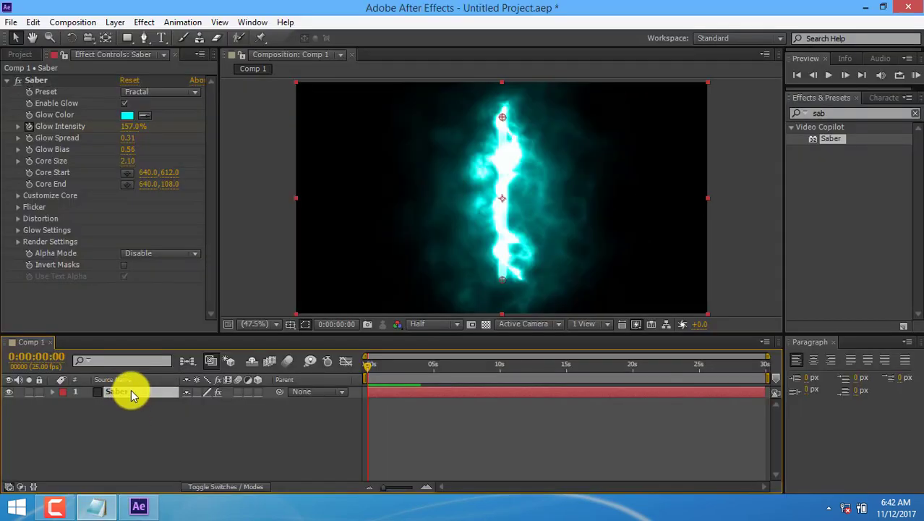
pyautogui.press('Delete')
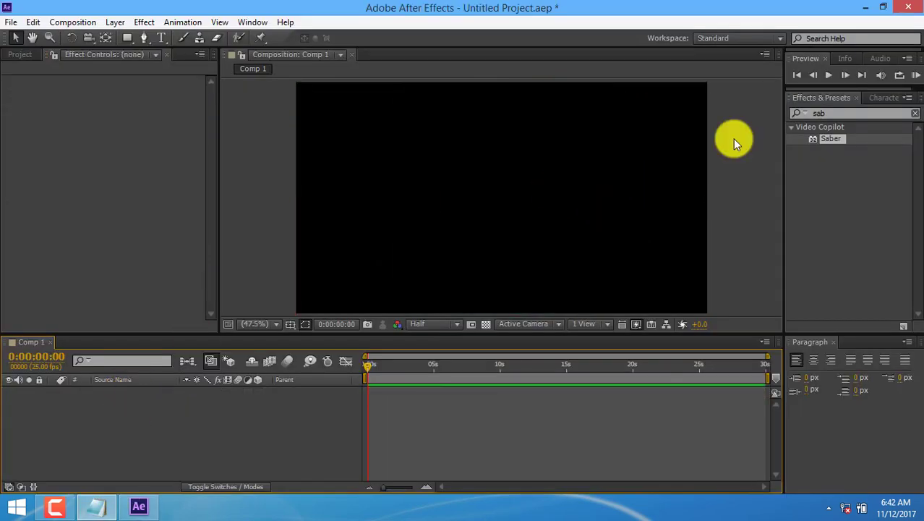
pyautogui.click(913, 6)
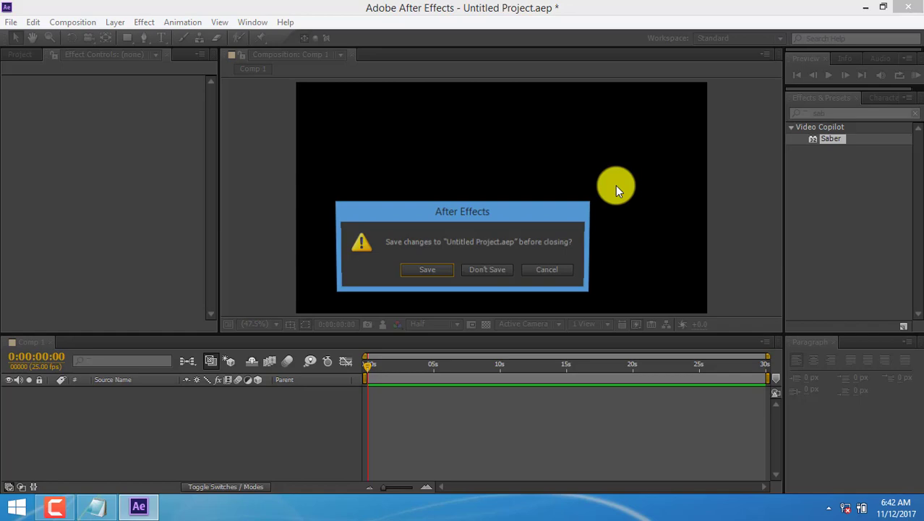
pyautogui.click(475, 276)
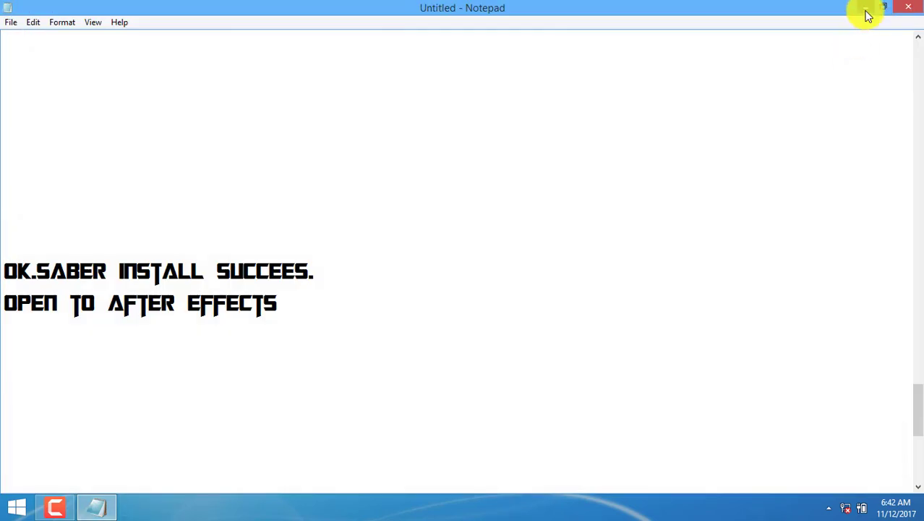
pyautogui.click(867, 11)
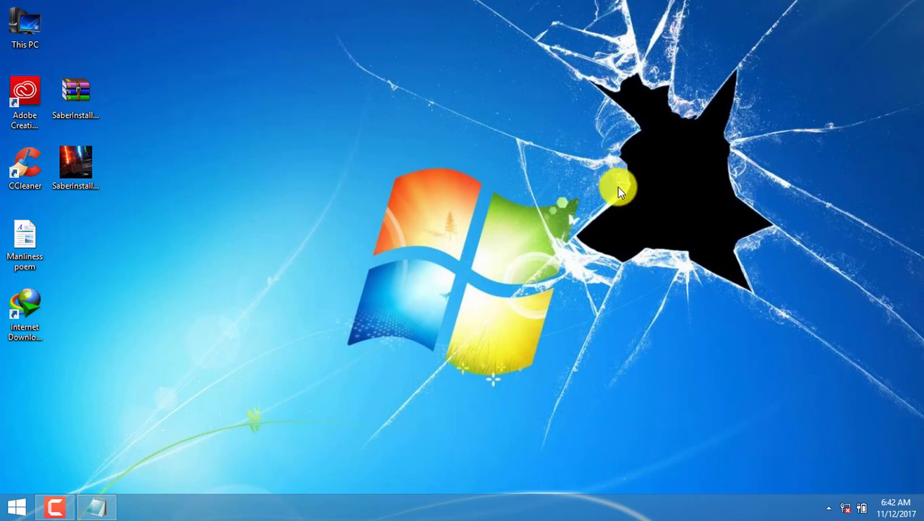
pyautogui.rightClick(635, 196)
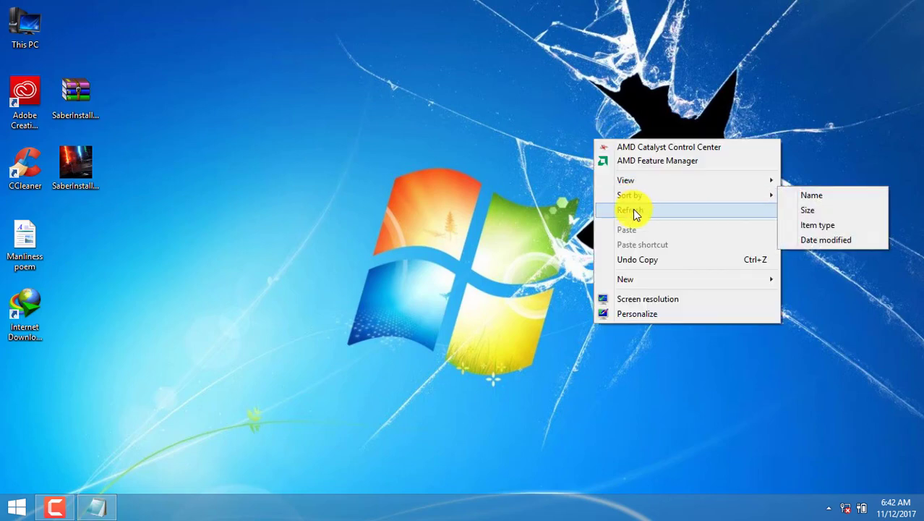
pyautogui.click(633, 210)
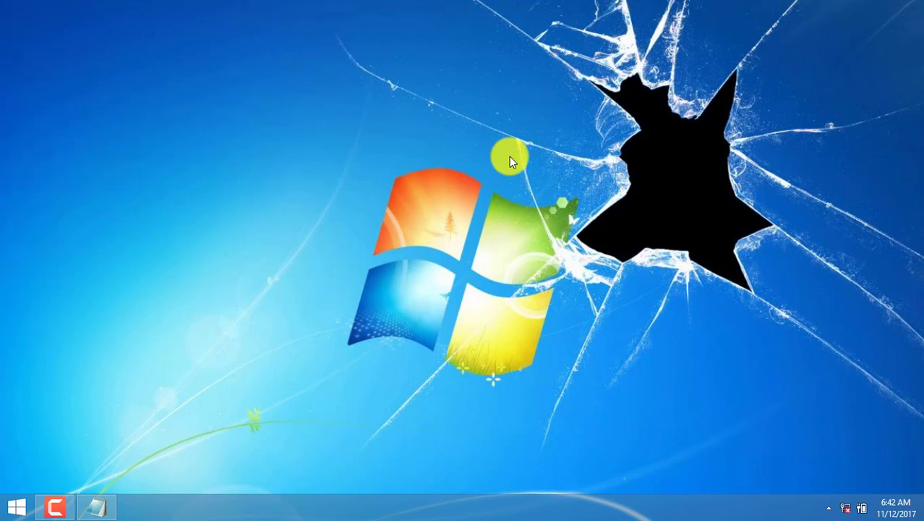
pyautogui.click(106, 512)
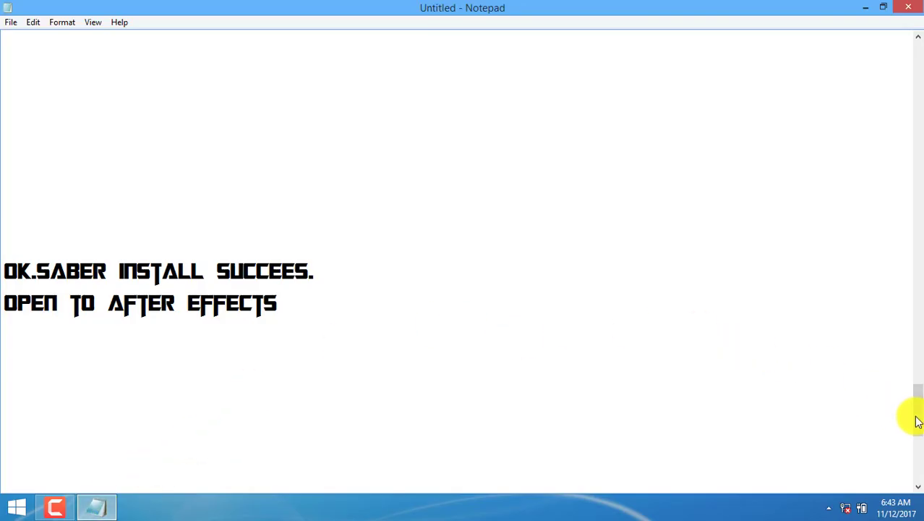
# - Type 'OK.THANKS YOU' on the empty line at the end of the notes
pyautogui.moveTo(917, 421); pyautogui.dragTo(920, 445)
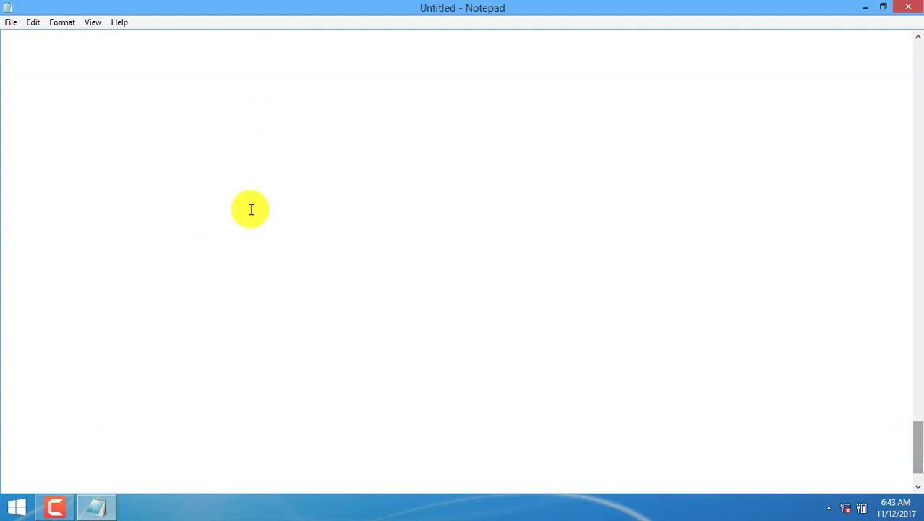
pyautogui.click(69, 279)
pyautogui.write('O')
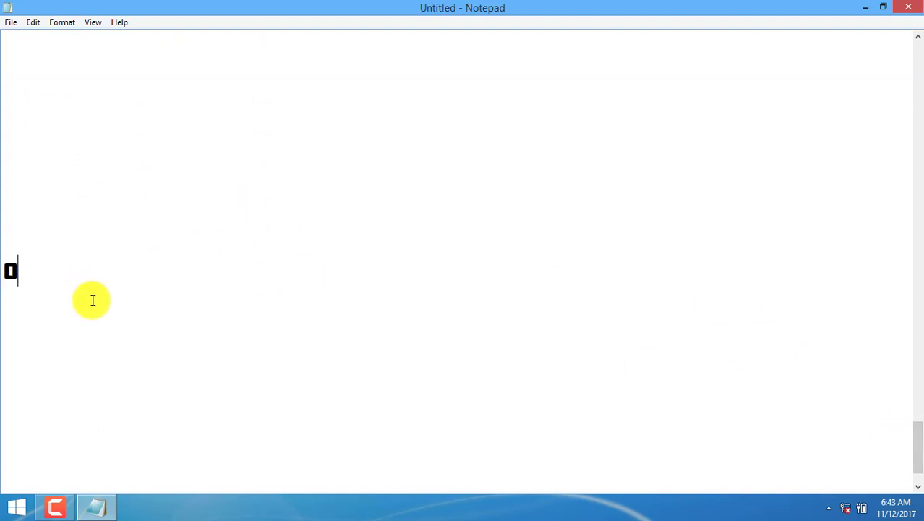
pyautogui.write('K.')
pyautogui.write('THANKS YOU')
pyautogui.press('Return')
pyautogui.press('Return')
# - Type 'SUBSCRIBE VIDEO, LIKE, COMMENT, AND SHARE.' on the next line, correcting typos
pyautogui.write('SUB')
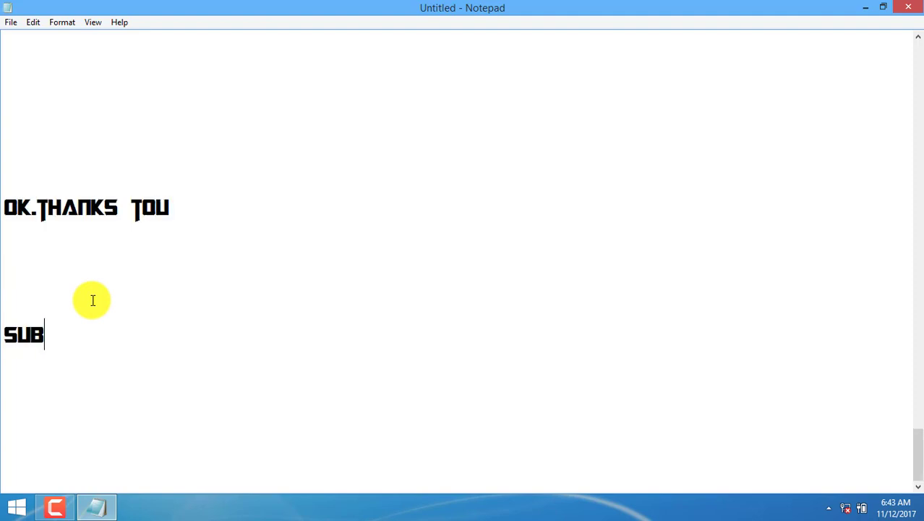
pyautogui.write('SC')
pyautogui.write('RI')
pyautogui.write('BE ')
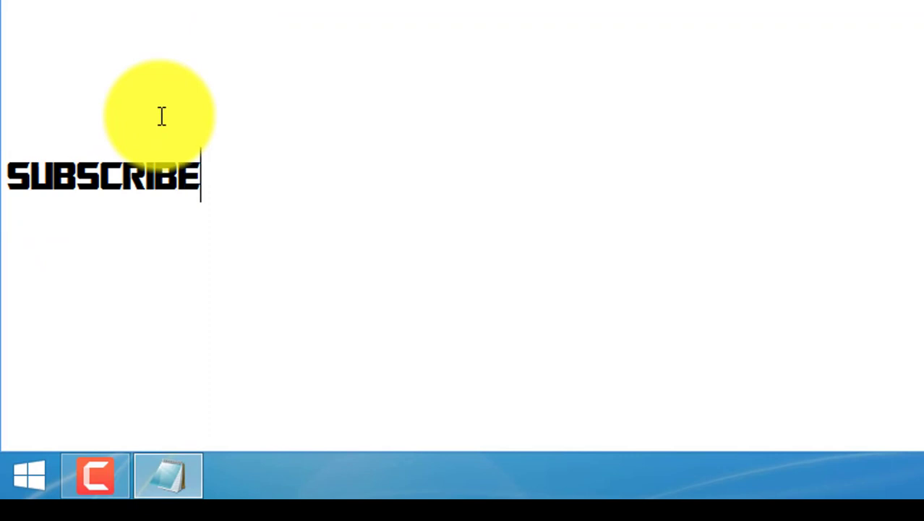
pyautogui.write('VID')
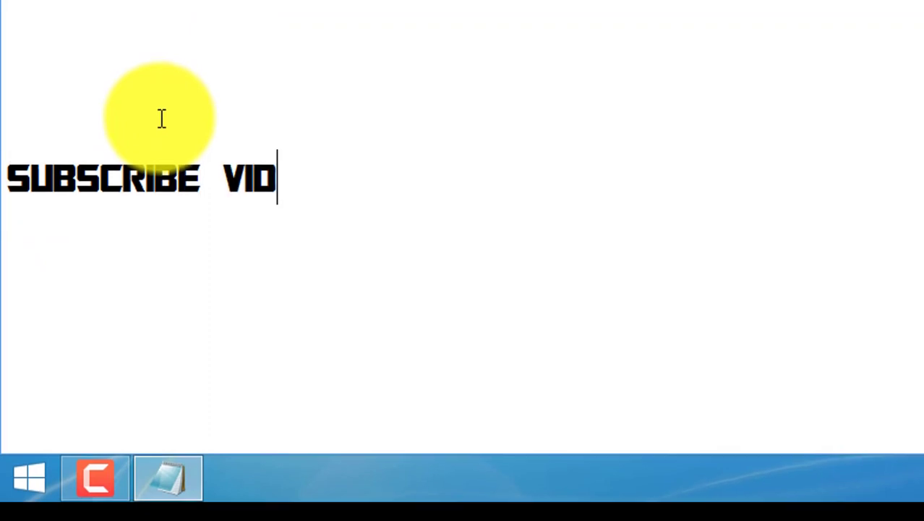
pyautogui.write('EO ')
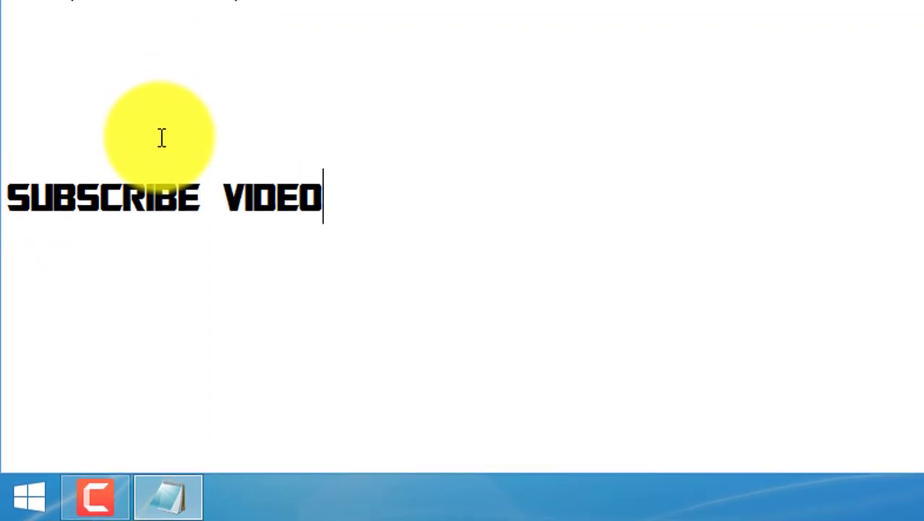
pyautogui.write(', LIK')
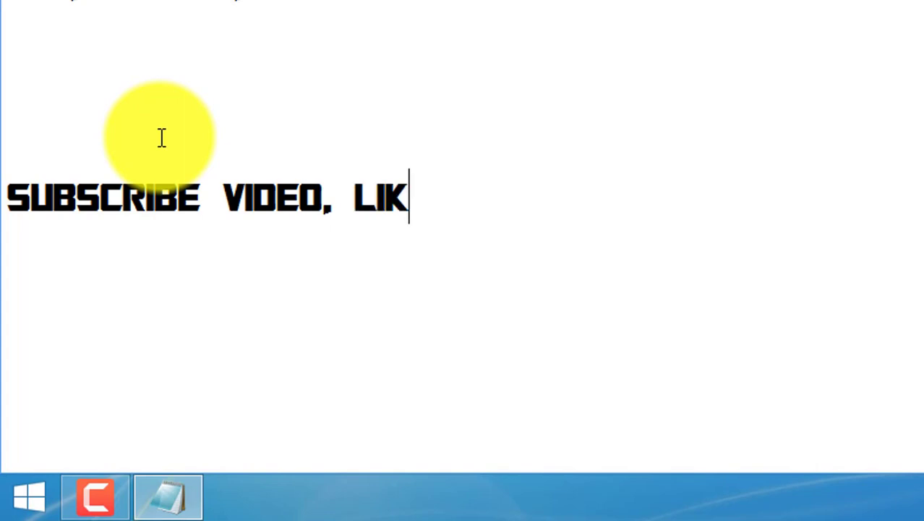
pyautogui.write('E ,L')
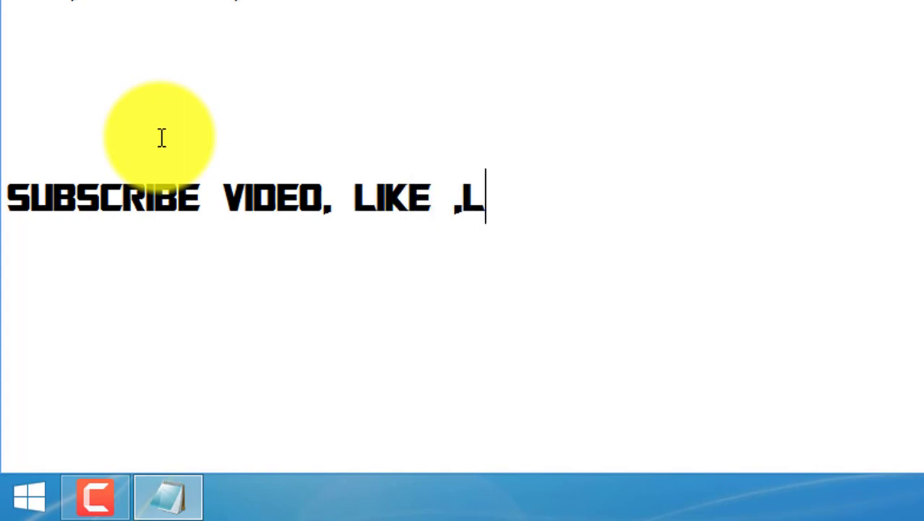
pyautogui.press('BackSpace')
pyautogui.press('BackSpace')
pyautogui.press('BackSpace')
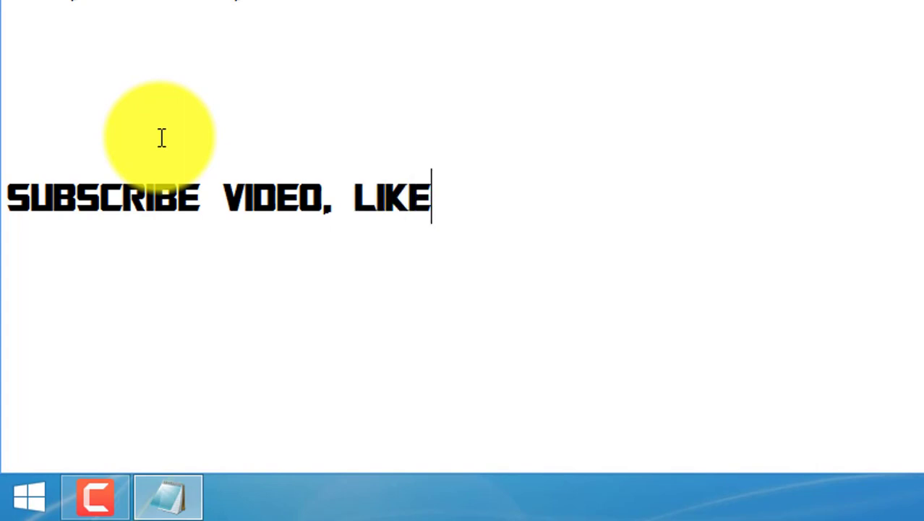
pyautogui.write('.')
pyautogui.press('BackSpace')
pyautogui.write(', C')
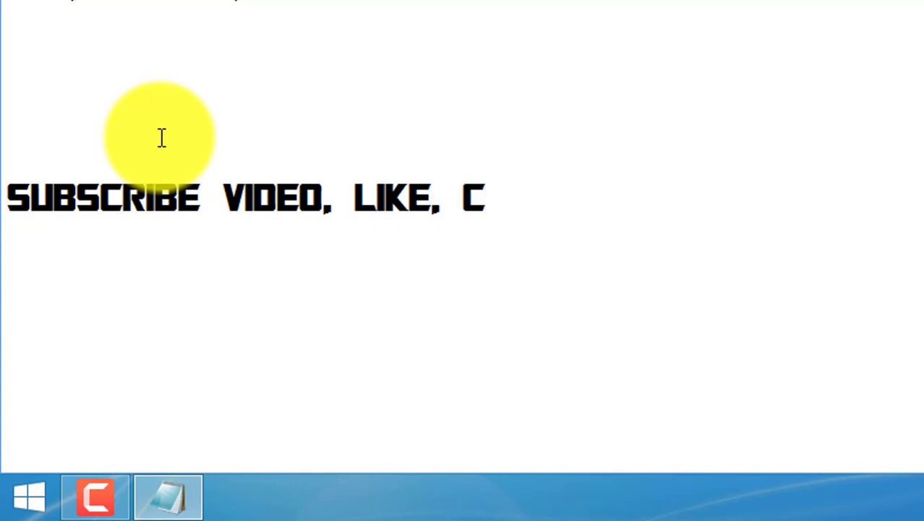
pyautogui.write('OMME')
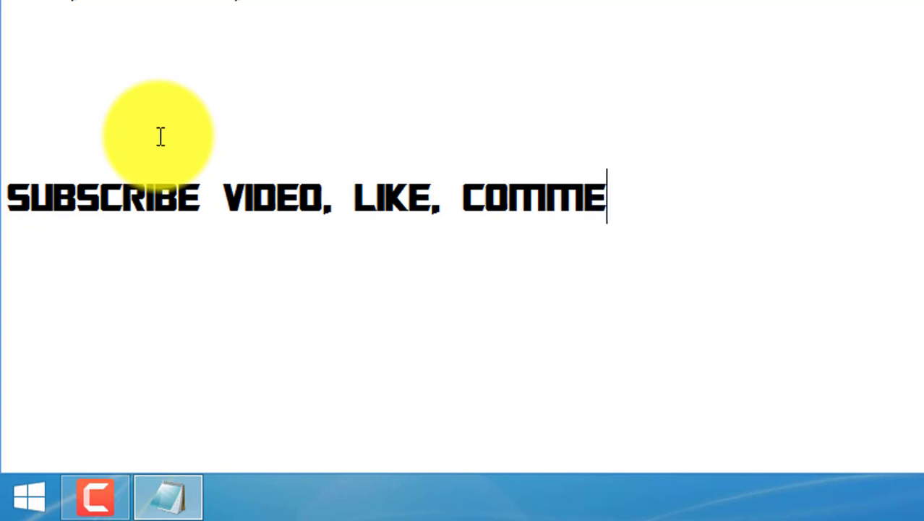
pyautogui.write('NT')
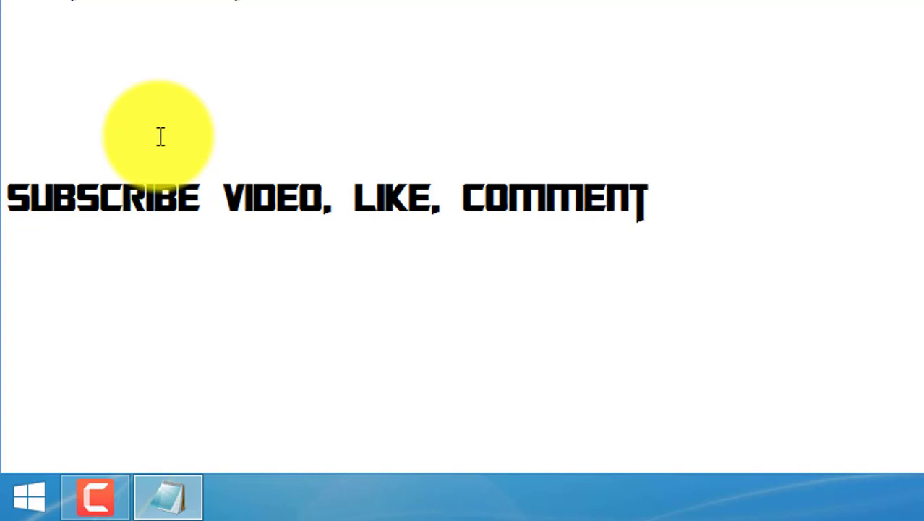
pyautogui.write('. ')
pyautogui.write('A')
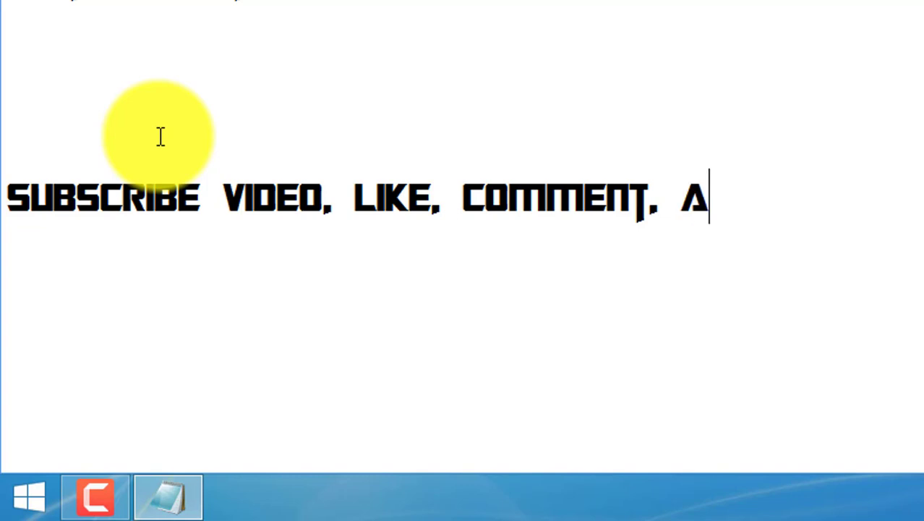
pyautogui.write('ND SHA')
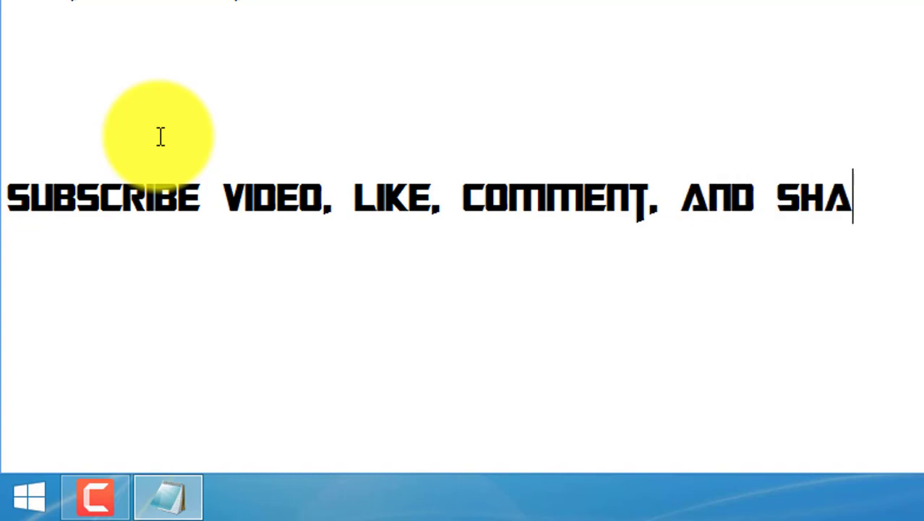
pyautogui.write('RE.')
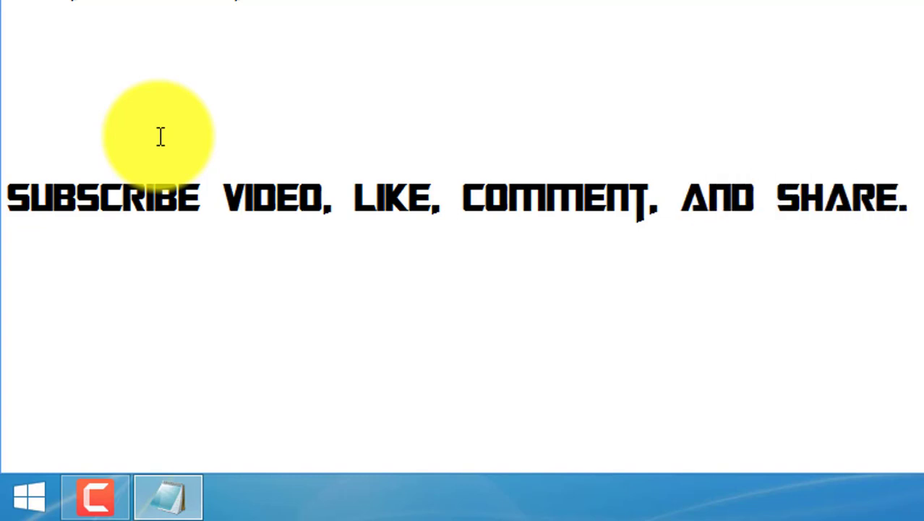
pyautogui.press('Return')
pyautogui.press('Return')
# - Type 'OK.THANKS FOR WATCHING.THANK YOU.' on the new line
pyautogui.write('OK')
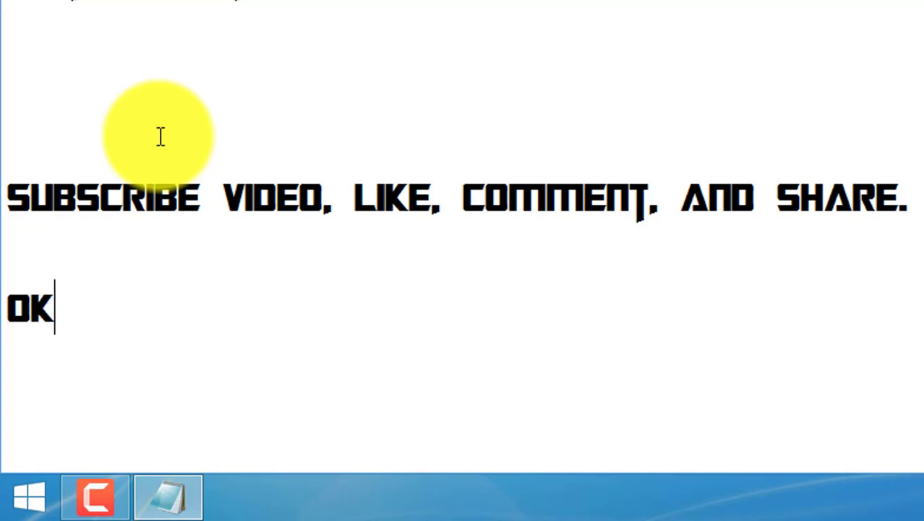
pyautogui.write('.THA')
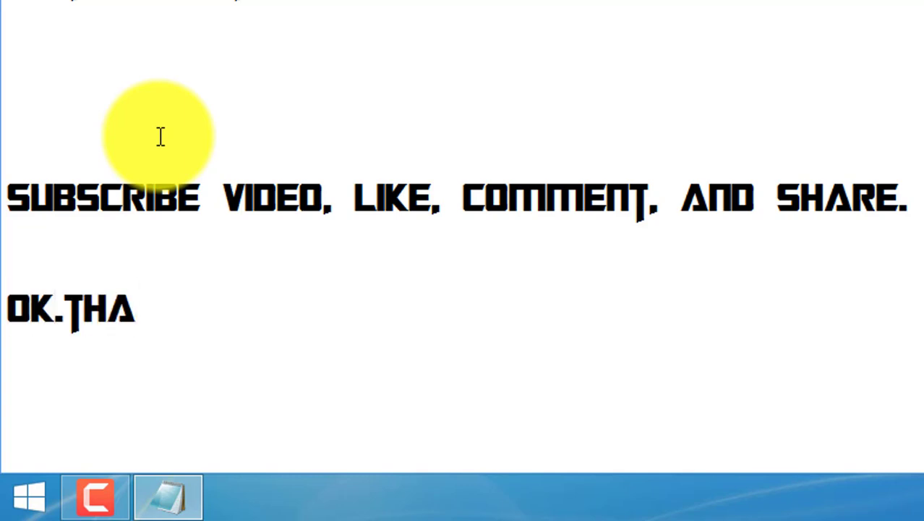
pyautogui.write('NKS ')
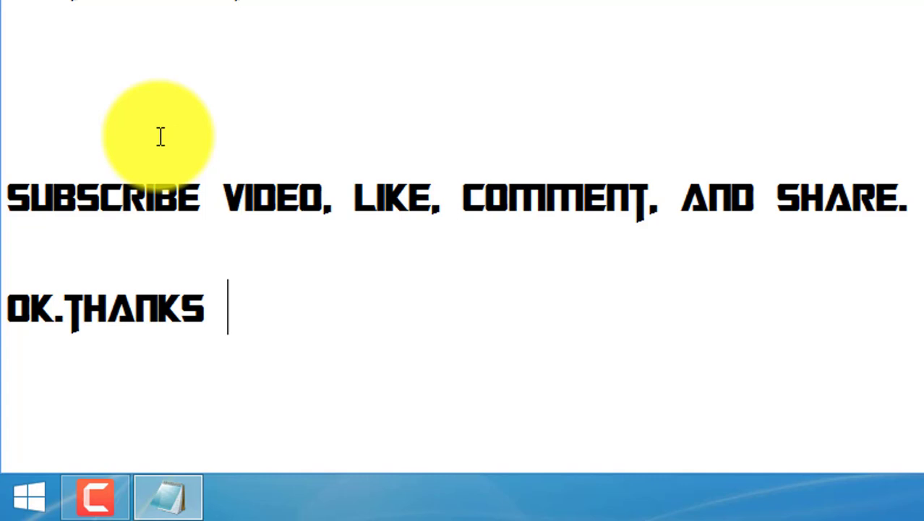
pyautogui.write('FOR W')
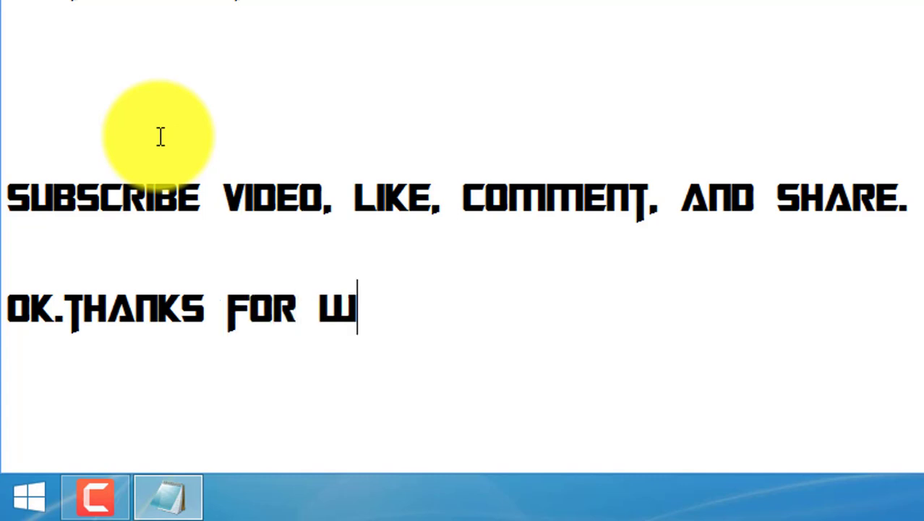
pyautogui.write('ATC')
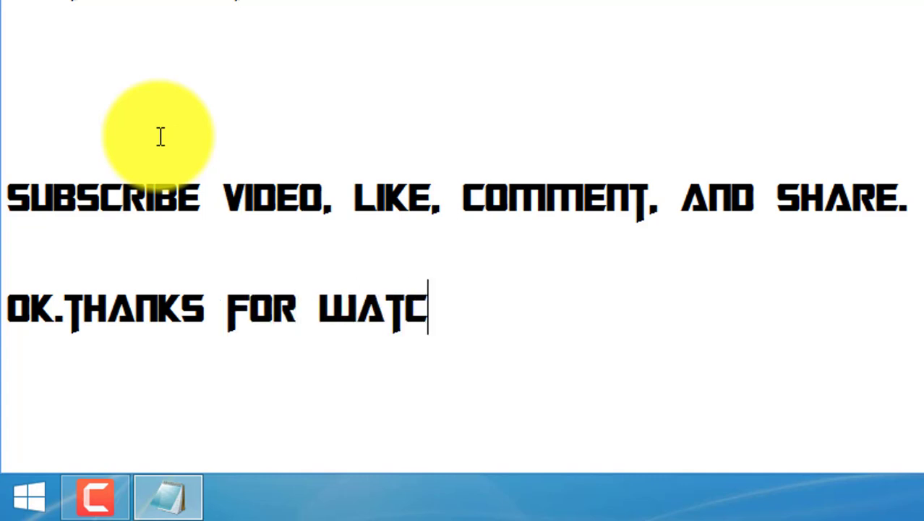
pyautogui.write('HING')
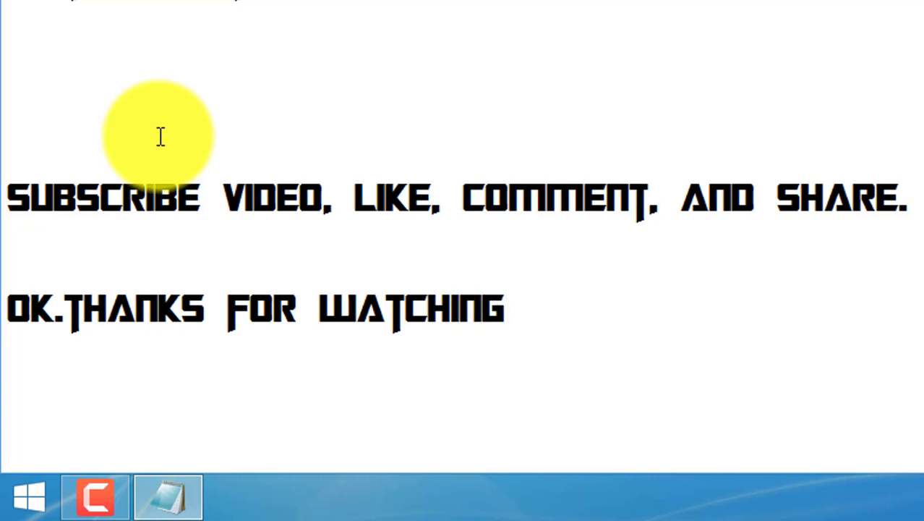
pyautogui.write('.THA')
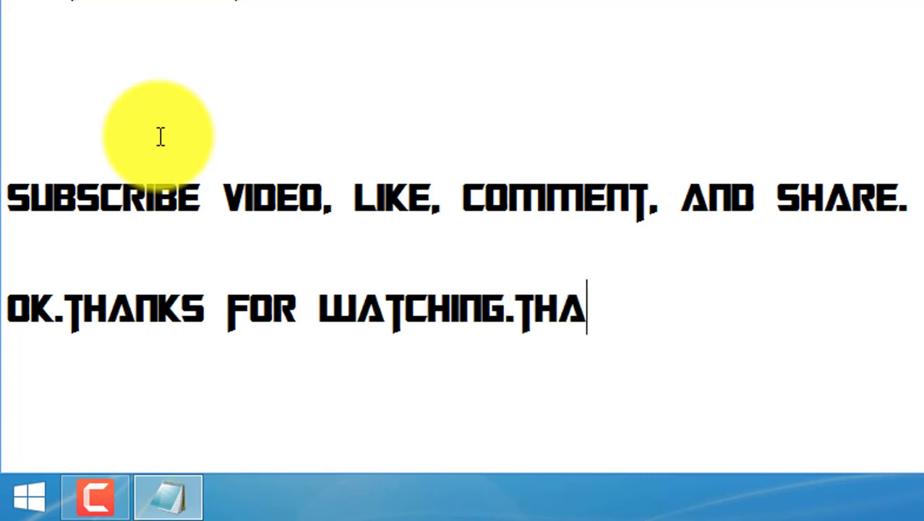
pyautogui.write('NK ')
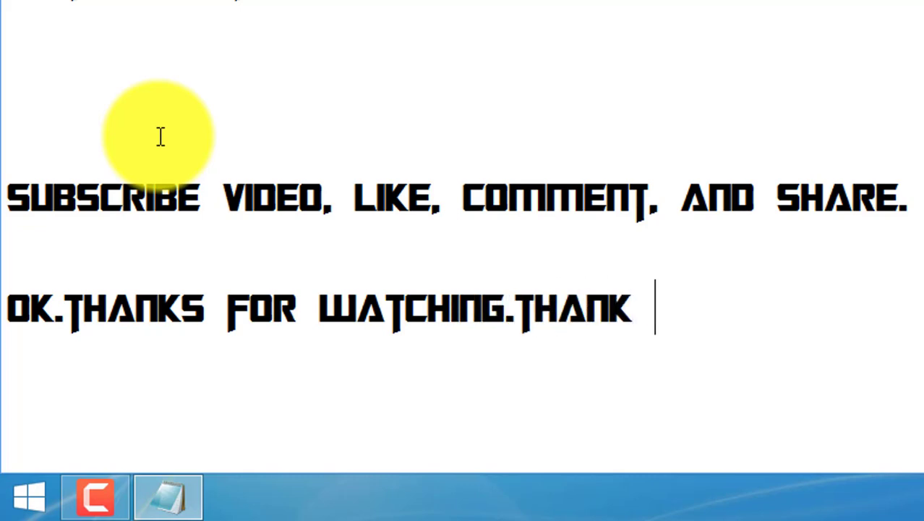
pyautogui.write('YOU.')
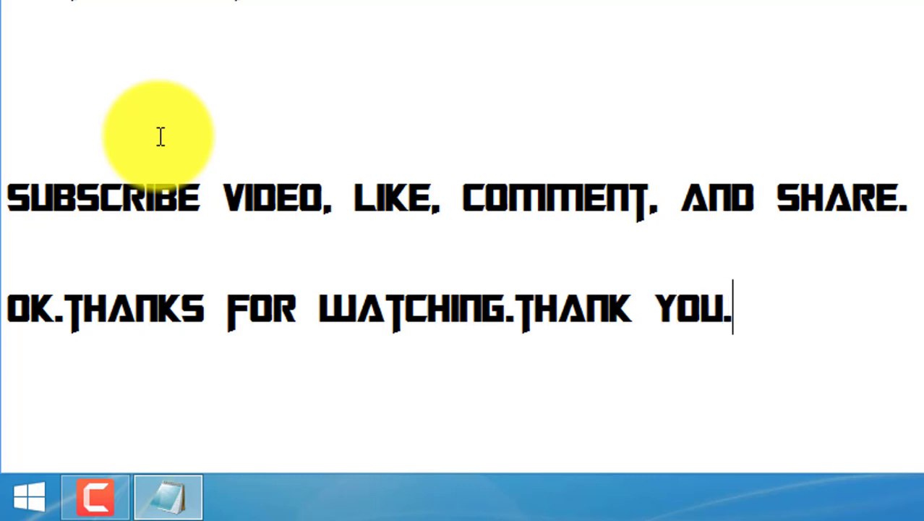